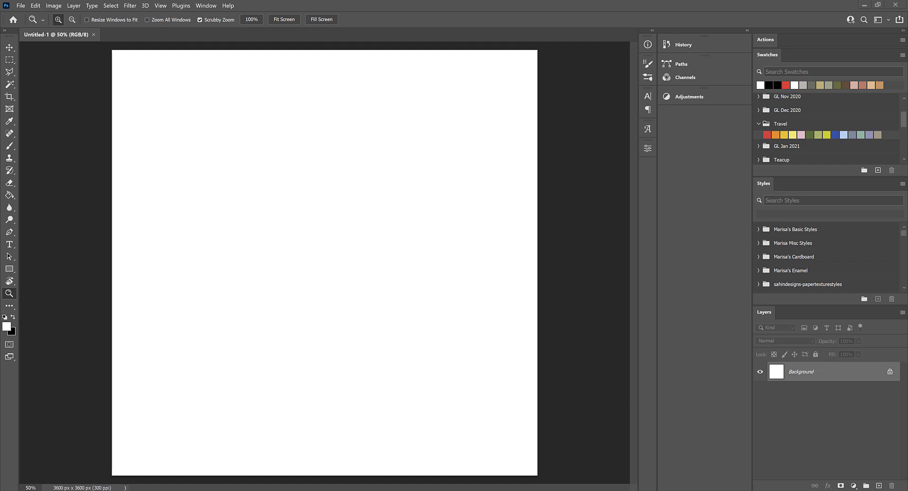
Switch to File Explorer and view the enamel and metal styles kit preview image in an enlarged window.
{"action": "key", "text": "alt+Tab"}
{"action": "double_click", "coordinate": [572, 174]}
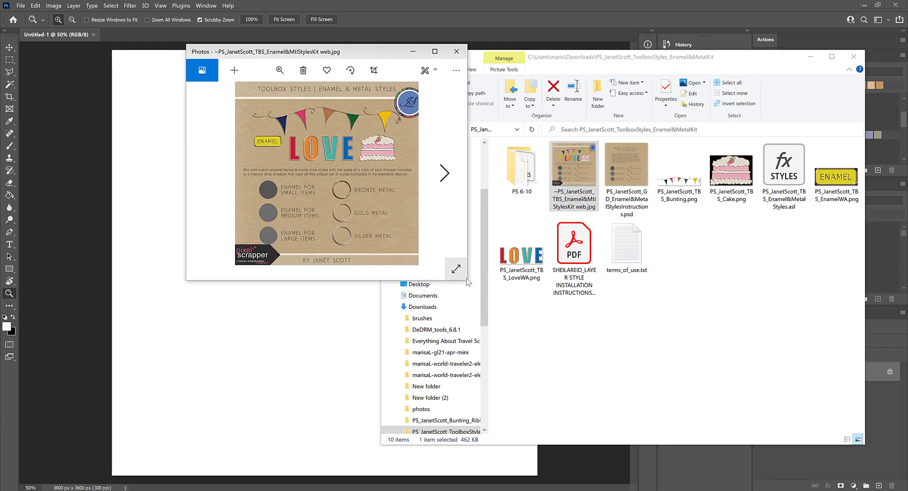
{"action": "left_click_drag", "start_coordinate": [466, 282], "coordinate": [637, 440]}
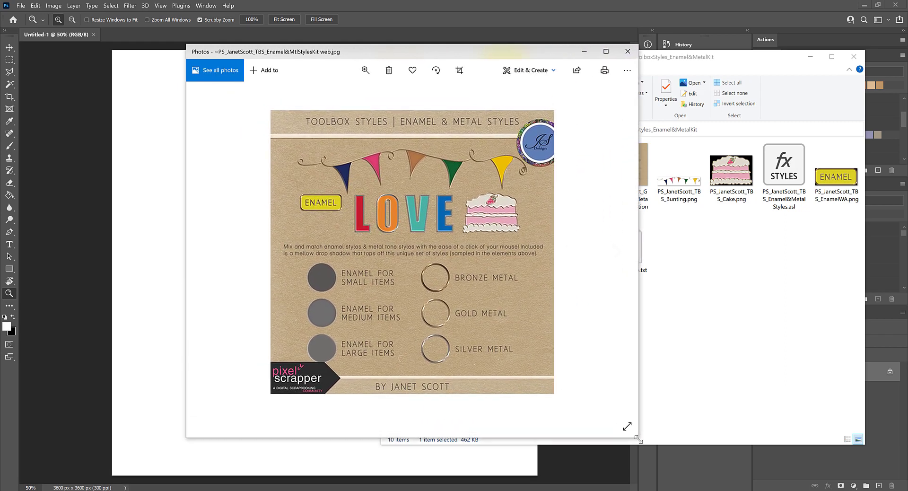
{"action": "left_click", "coordinate": [627, 51]}
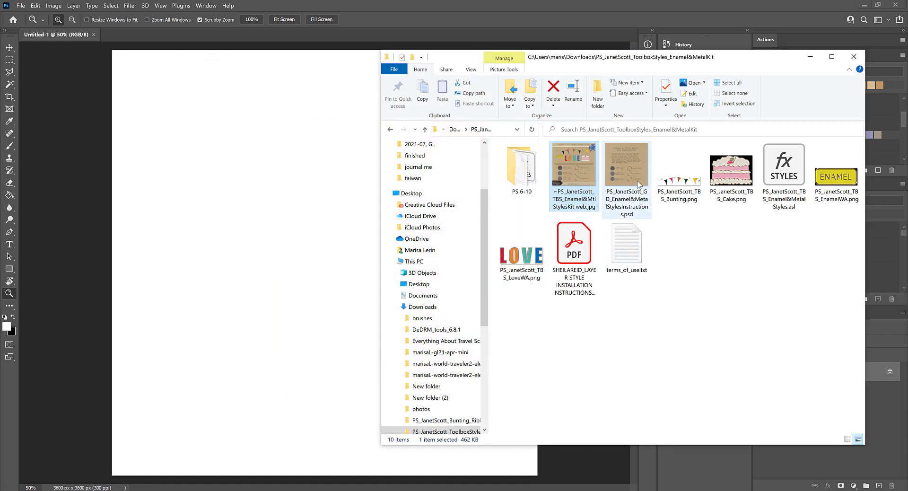
Load the Enamel&MetalStyles .asl file from the kit folder into Photoshop and expand its group among the style presets.
{"action": "left_click", "coordinate": [788, 172]}
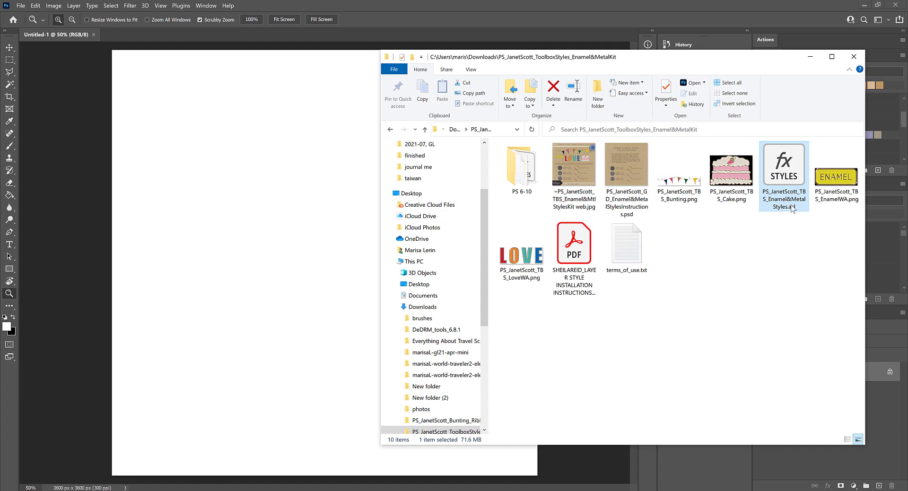
{"action": "double_click", "coordinate": [787, 170]}
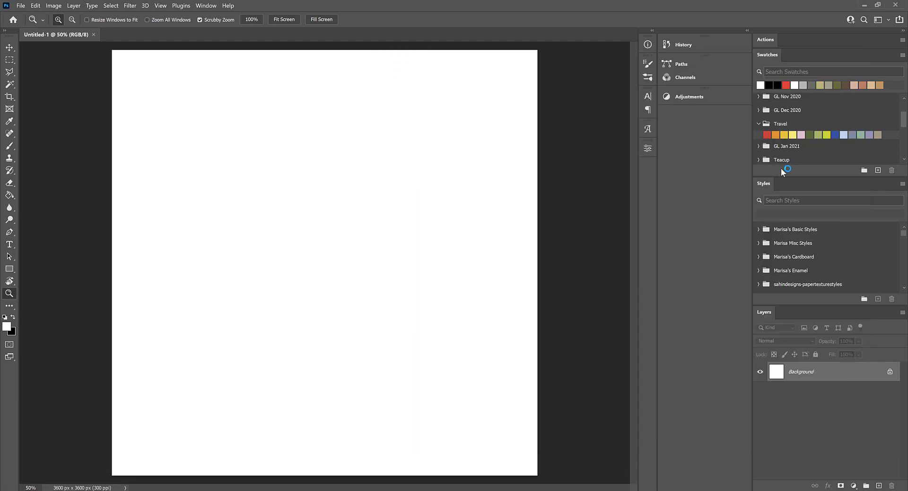
{"action": "scroll", "coordinate": [831, 272], "scroll_direction": "down", "scroll_amount": 5}
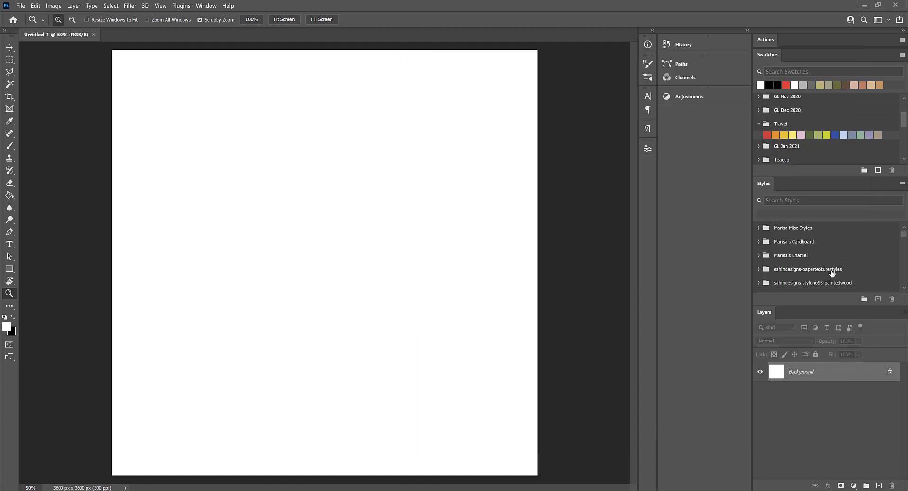
{"action": "scroll", "coordinate": [831, 273], "scroll_direction": "down", "scroll_amount": 5}
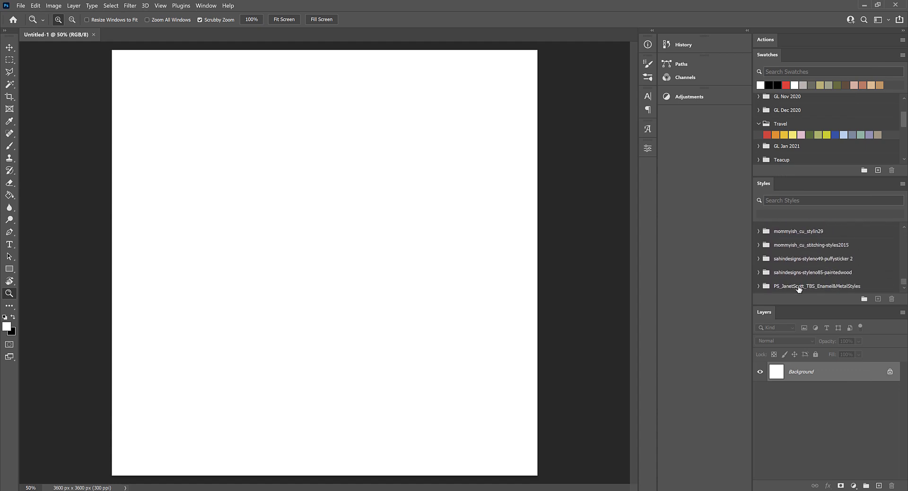
{"action": "left_click", "coordinate": [759, 287]}
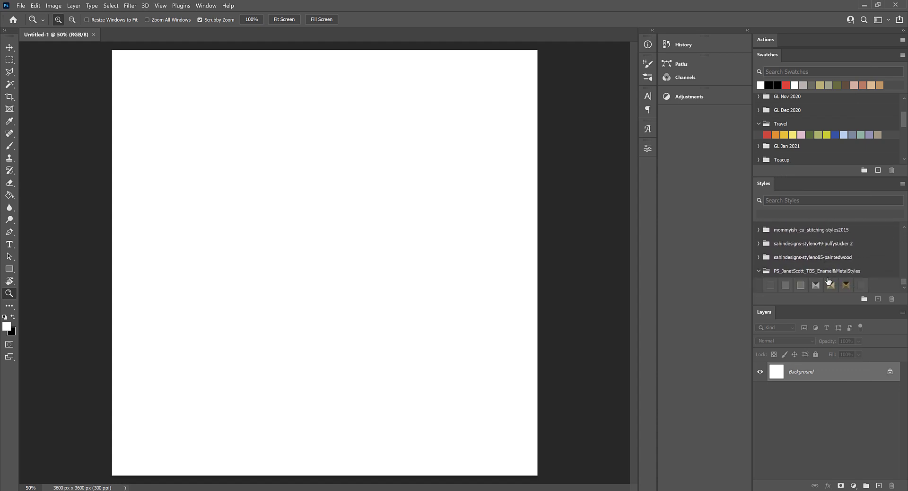
{"action": "left_click", "coordinate": [215, 7]}
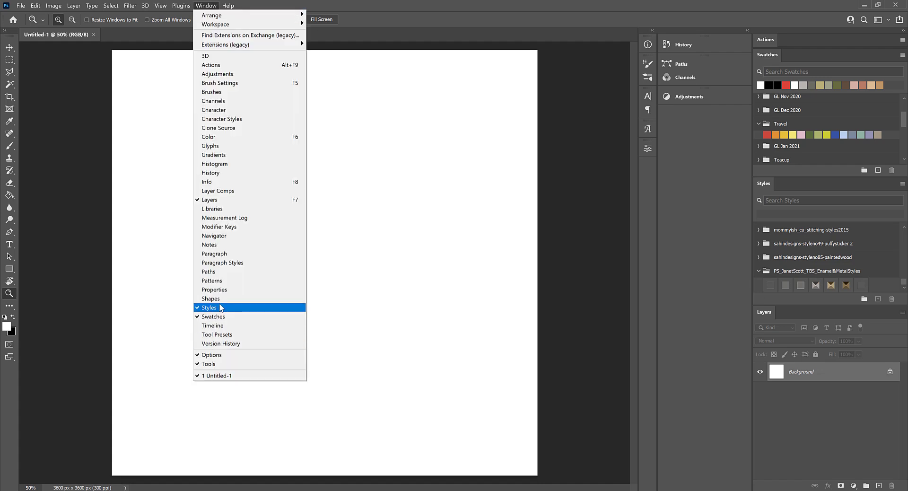
{"action": "left_click", "coordinate": [199, 6]}
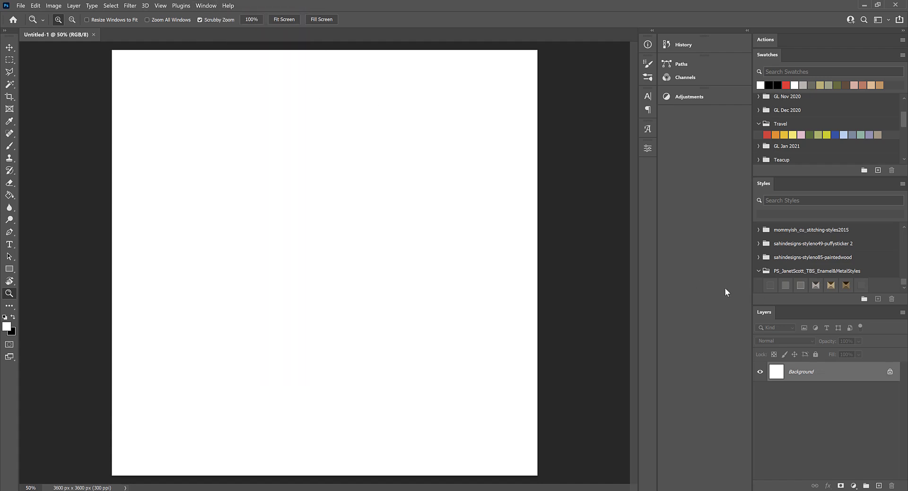
Reopen the kit preview to examine the sample enamel pieces with metal edges, and return to the blank Photoshop document.
{"action": "left_click", "coordinate": [178, 490]}
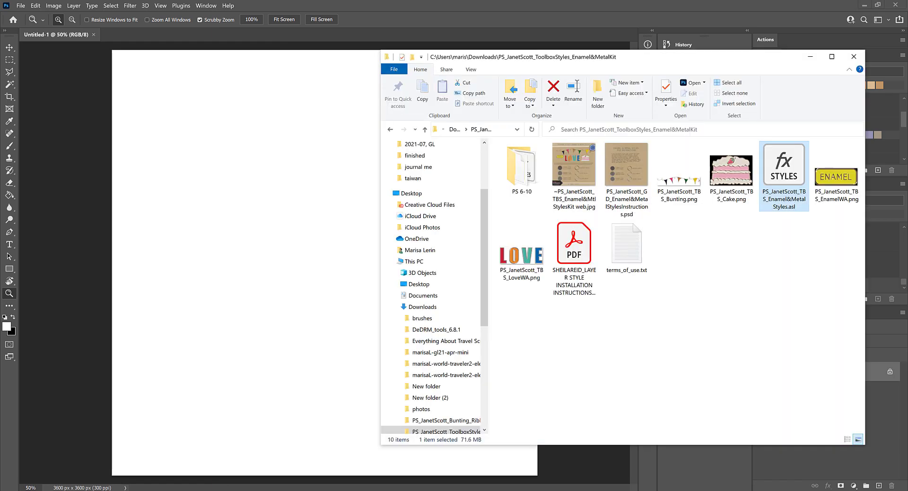
{"action": "left_click", "coordinate": [570, 165]}
{"action": "double_click", "coordinate": [569, 163]}
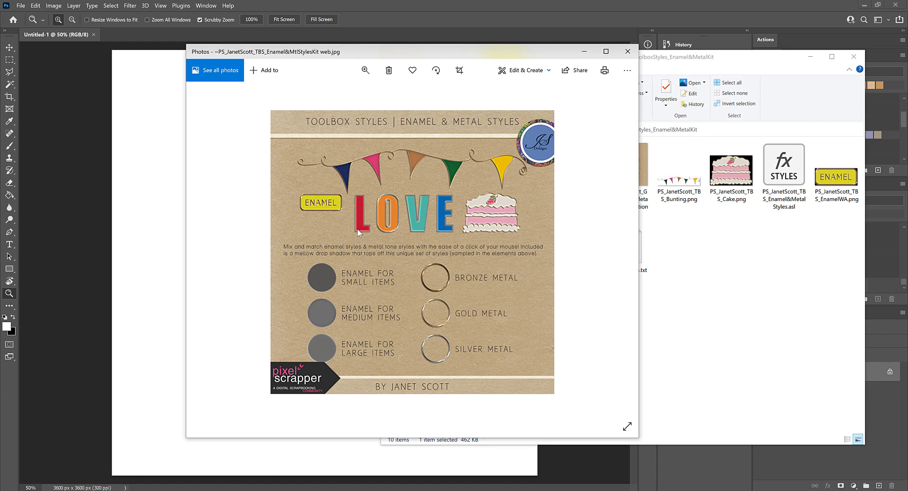
{"action": "left_click", "coordinate": [152, 192]}
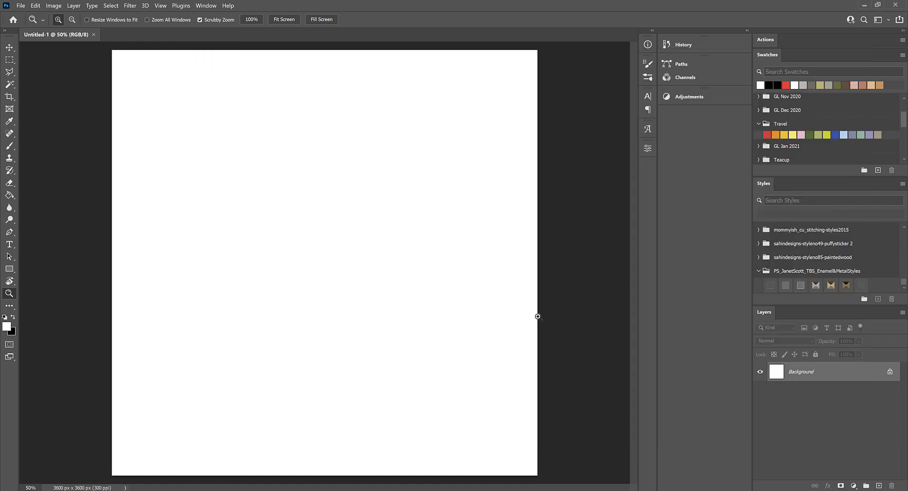
Draw a solid circle in the Travel group's dark blue on a new layer in the upper-left area of the canvas.
{"action": "left_click", "coordinate": [458, 300]}
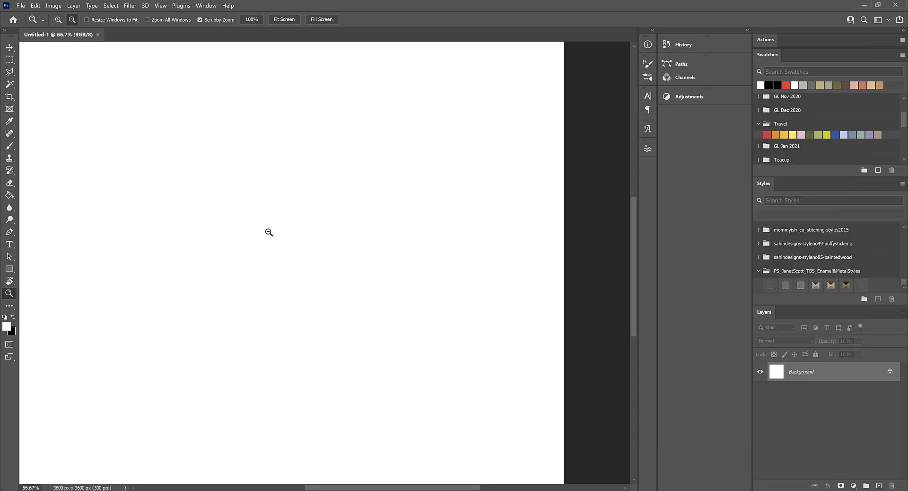
{"action": "left_click", "coordinate": [268, 231], "text": "alt"}
{"action": "key", "text": "ctrl+shift+n"}
{"action": "key", "text": "Return"}
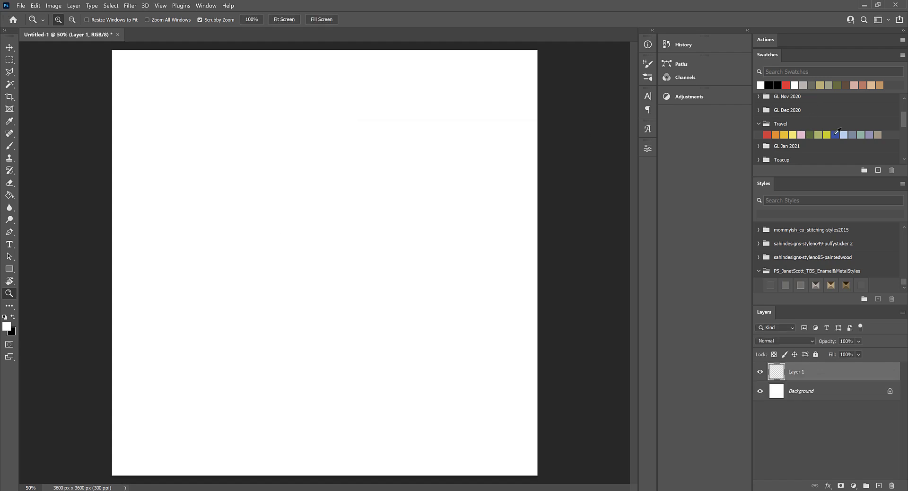
{"action": "left_click", "coordinate": [837, 134]}
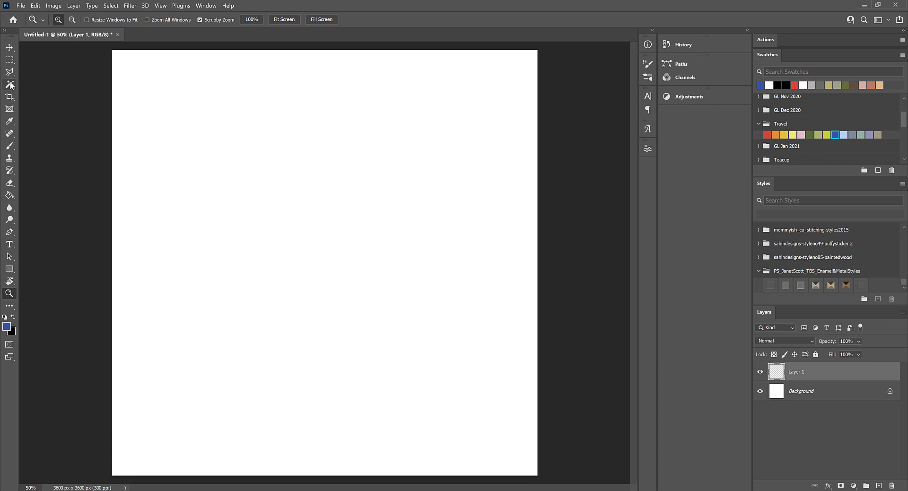
{"action": "key", "text": "u"}
{"action": "key", "text": "shift+u"}
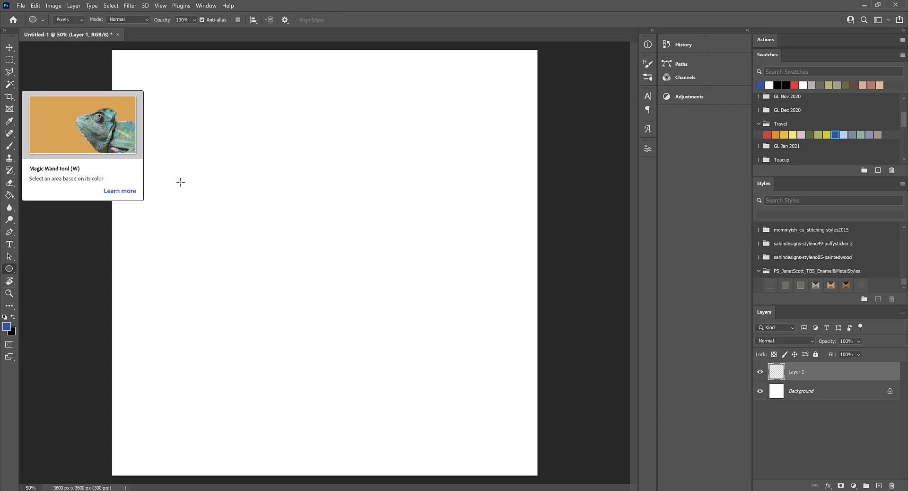
{"action": "left_click_drag", "start_coordinate": [203, 113], "coordinate": [257, 164]}
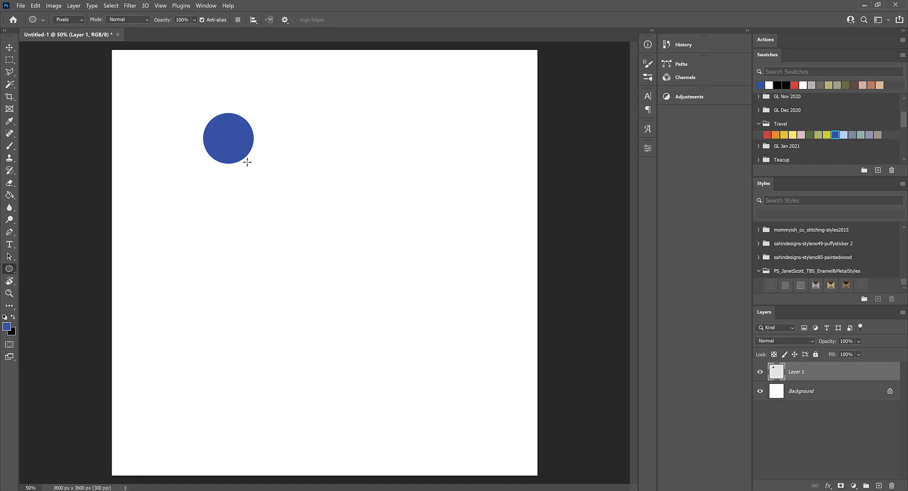
Duplicate the circle layer and set the copy's fill opacity to 0%, checking it by hiding and reshowing the original.
{"action": "key", "text": "ctrl+j"}
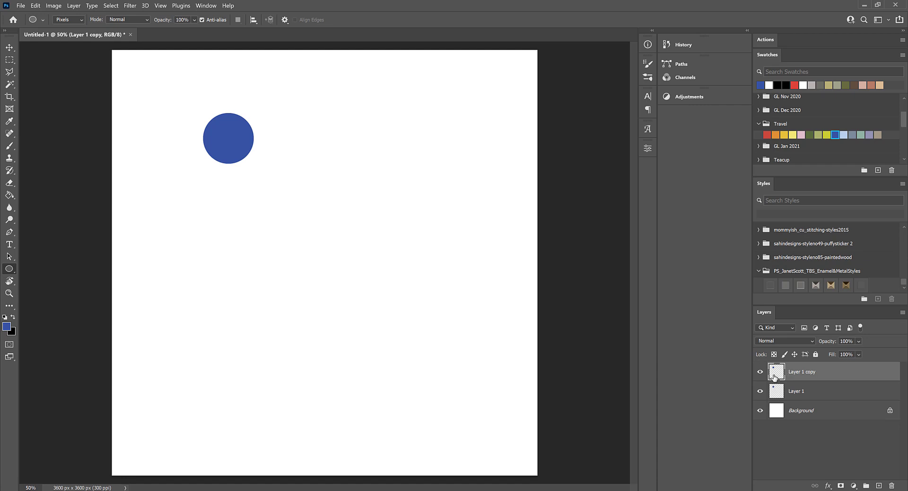
{"action": "double_click", "coordinate": [830, 374]}
{"action": "left_click_drag", "start_coordinate": [604, 235], "coordinate": [293, 100]}
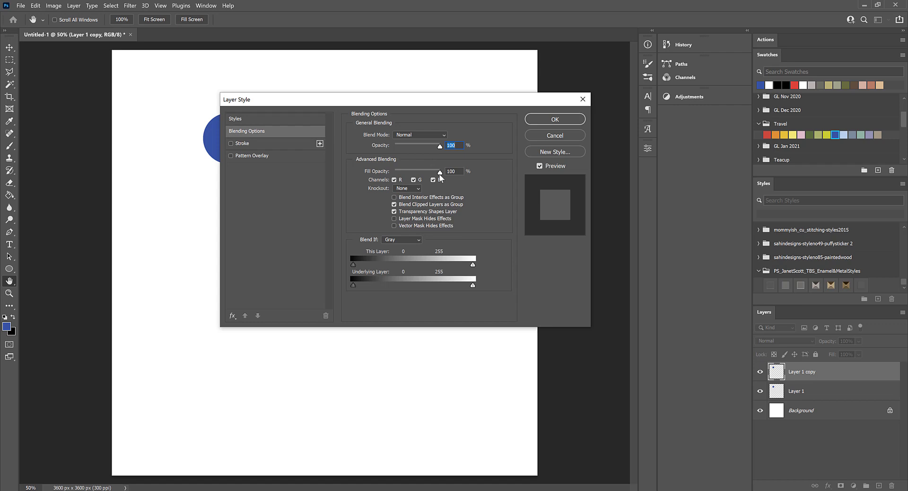
{"action": "left_click_drag", "start_coordinate": [440, 174], "coordinate": [395, 174]}
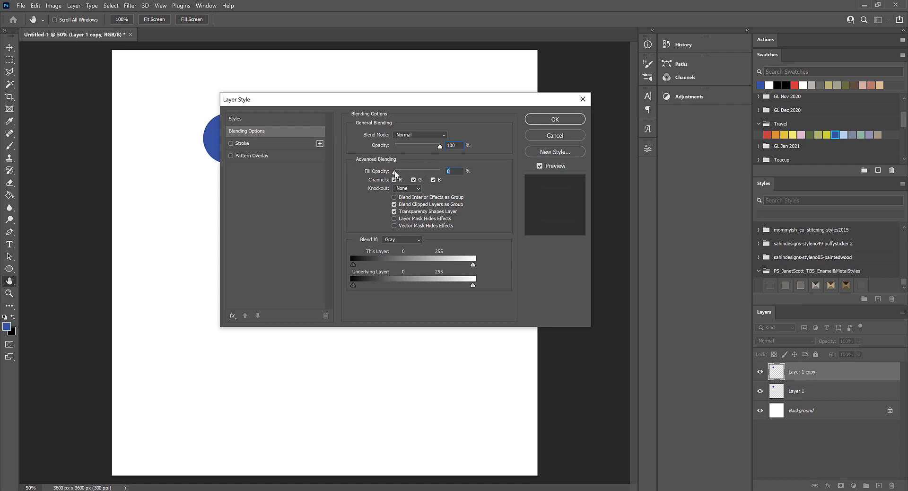
{"action": "left_click", "coordinate": [553, 121]}
{"action": "left_click", "coordinate": [760, 391]}
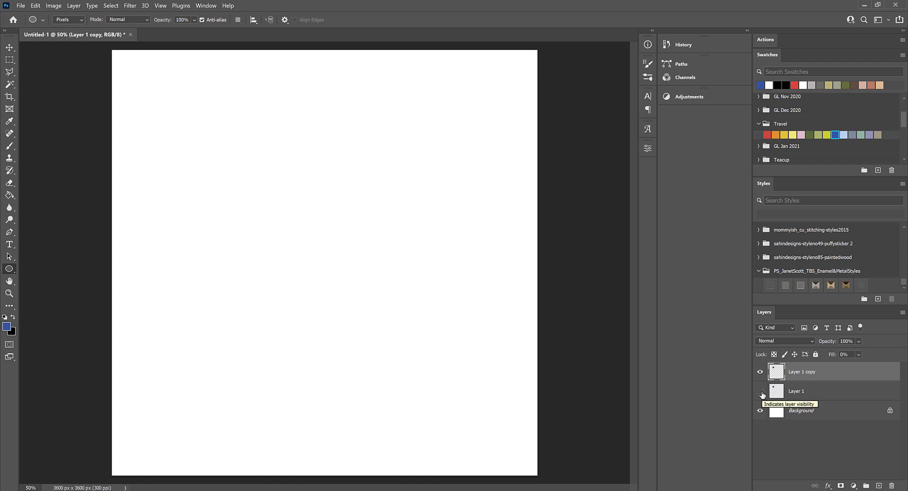
{"action": "left_click", "coordinate": [760, 391]}
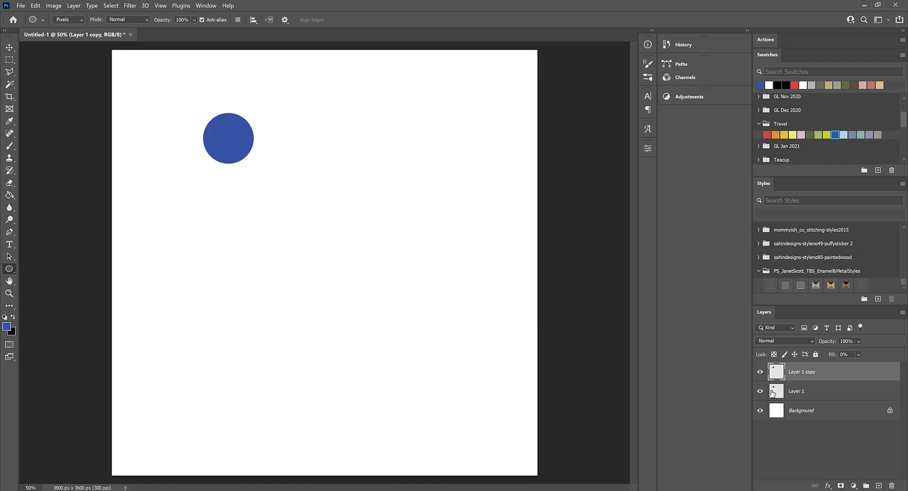
Add a Stroke effect to the circle copy and set its color to red ff0000.
{"action": "double_click", "coordinate": [838, 375]}
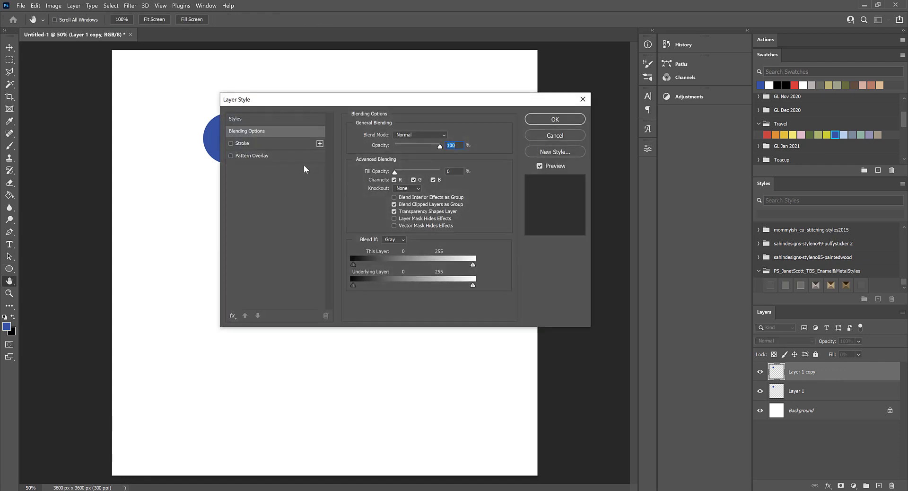
{"action": "left_click", "coordinate": [231, 143]}
{"action": "left_click_drag", "start_coordinate": [324, 109], "coordinate": [394, 125]}
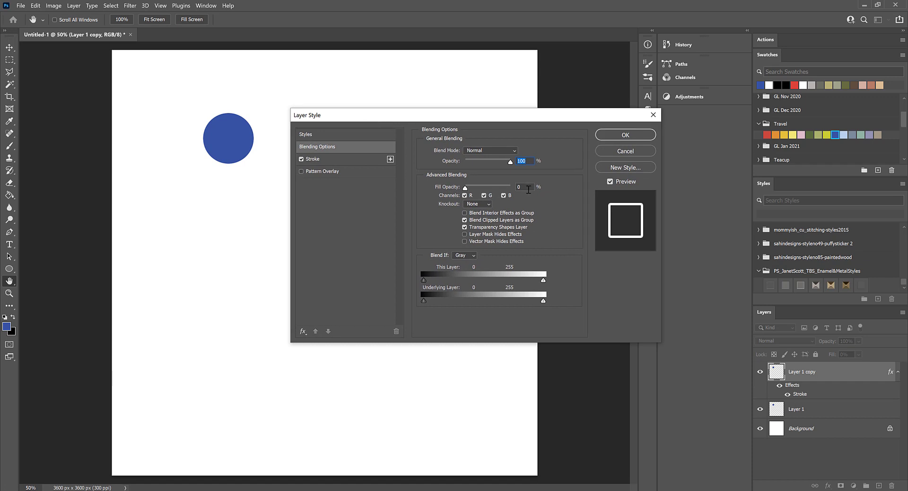
{"action": "left_click", "coordinate": [352, 160]}
{"action": "left_click", "coordinate": [444, 219]}
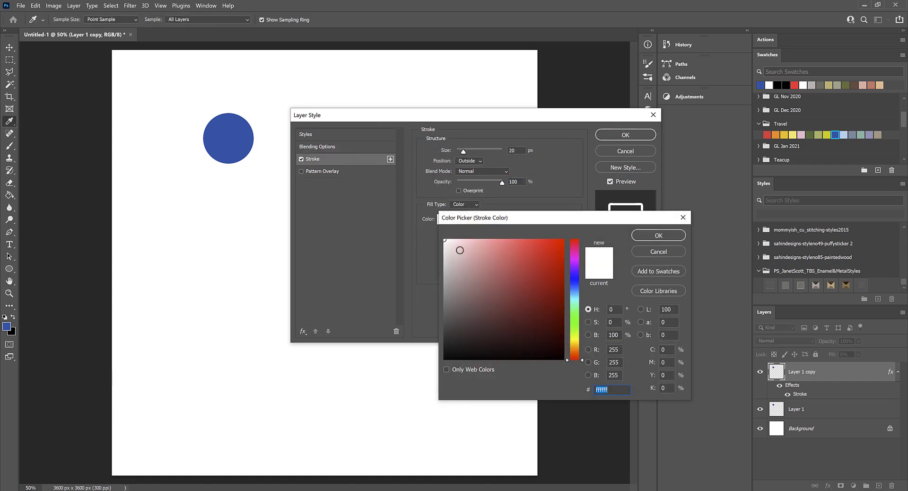
{"action": "left_click", "coordinate": [488, 295]}
{"action": "type", "text": "ff0000"}
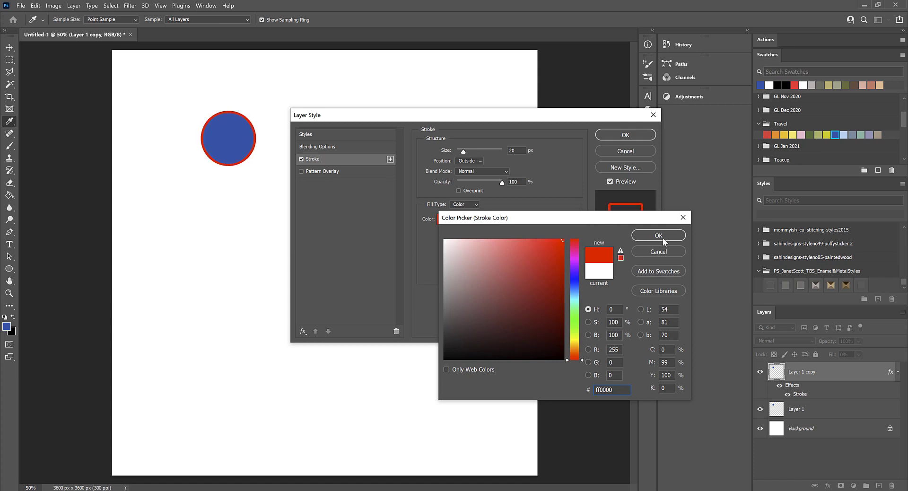
{"action": "left_click", "coordinate": [663, 238]}
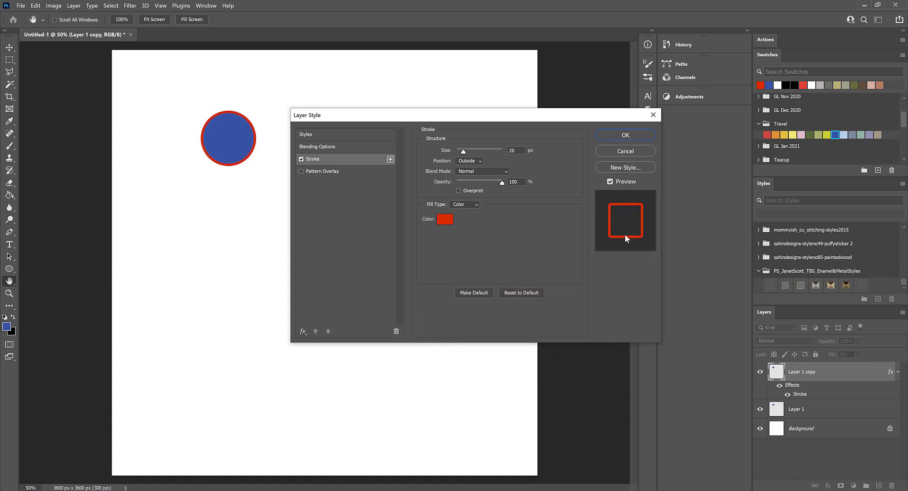
Set the red stroke's position to Center and its size to 14 px, and apply the layer style.
{"action": "left_click", "coordinate": [480, 161]}
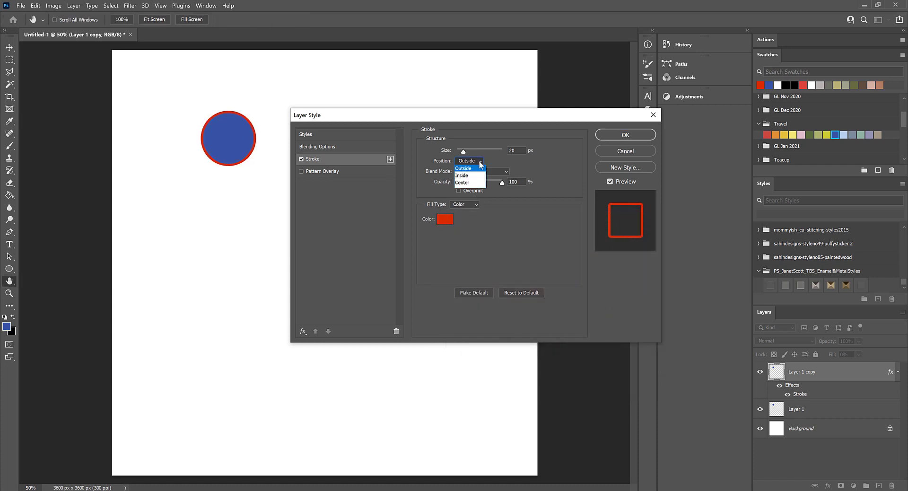
{"action": "left_click", "coordinate": [473, 186]}
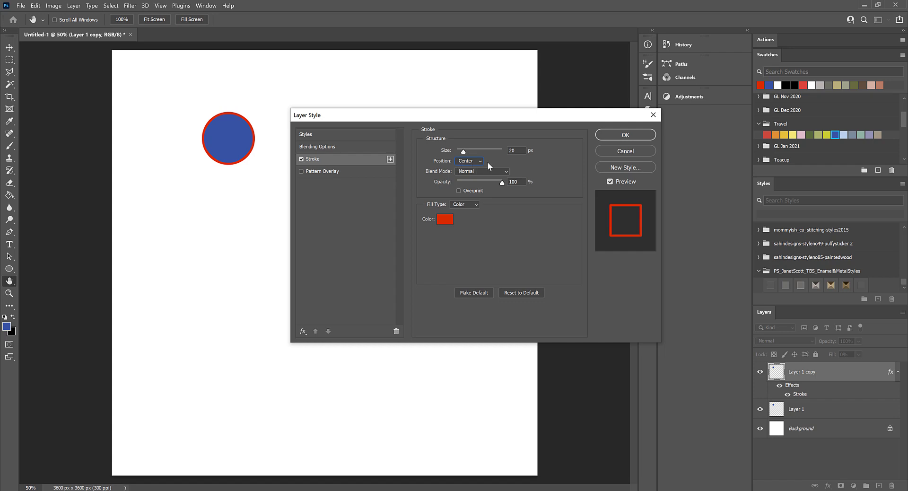
{"action": "left_click_drag", "start_coordinate": [525, 151], "coordinate": [498, 153]}
{"action": "type", "text": "100"}
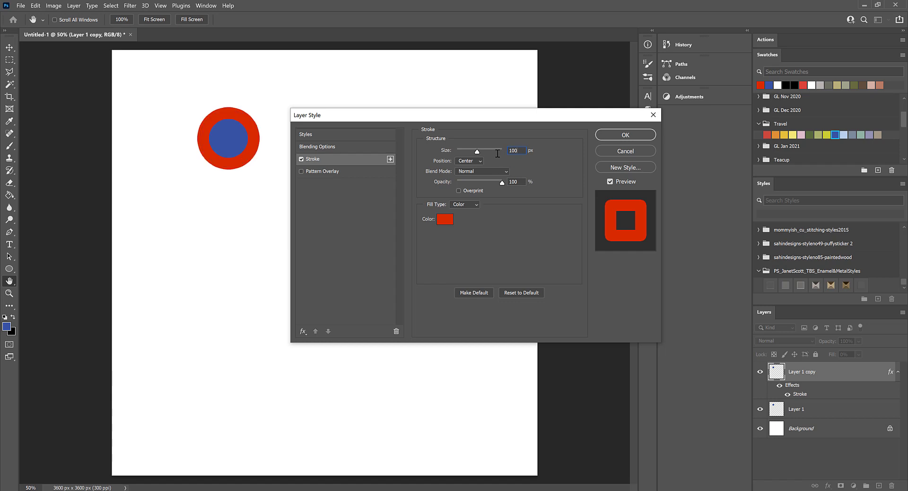
{"action": "key", "text": "BackSpace"}
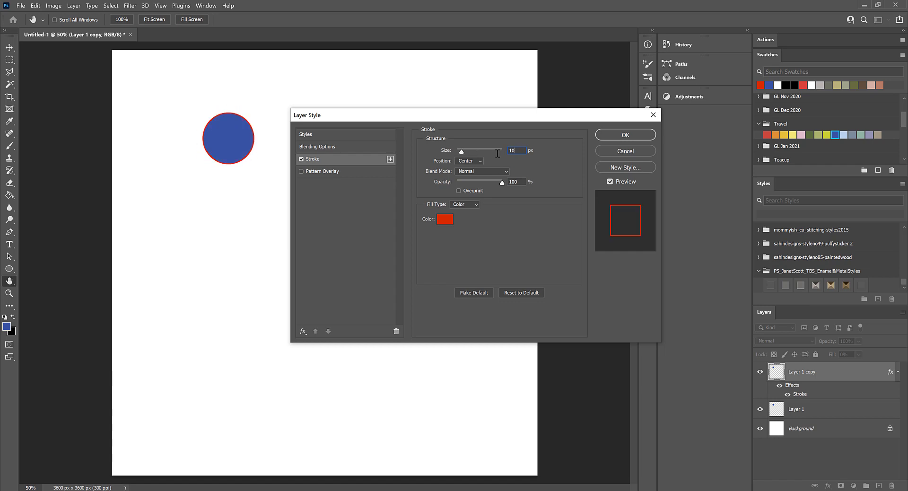
{"action": "key", "text": "BackSpace"}
{"action": "type", "text": "4"}
{"action": "left_click", "coordinate": [607, 134]}
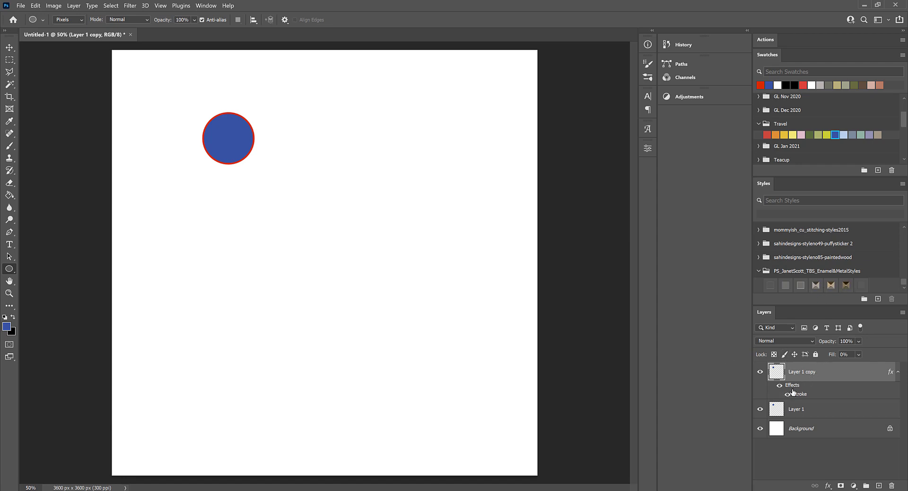
Try the silver metal style from the loaded set on the stroked circle copy and undo it.
{"action": "left_click", "coordinate": [815, 286]}
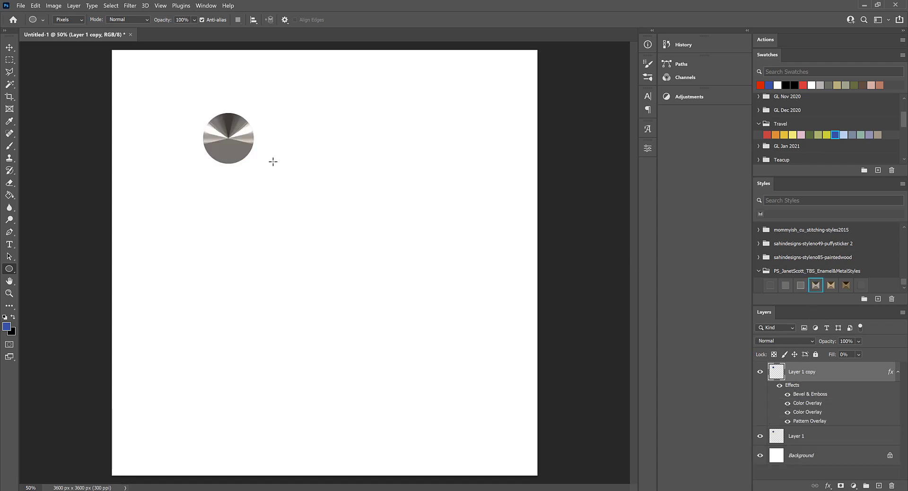
{"action": "key", "text": "ctrl+z"}
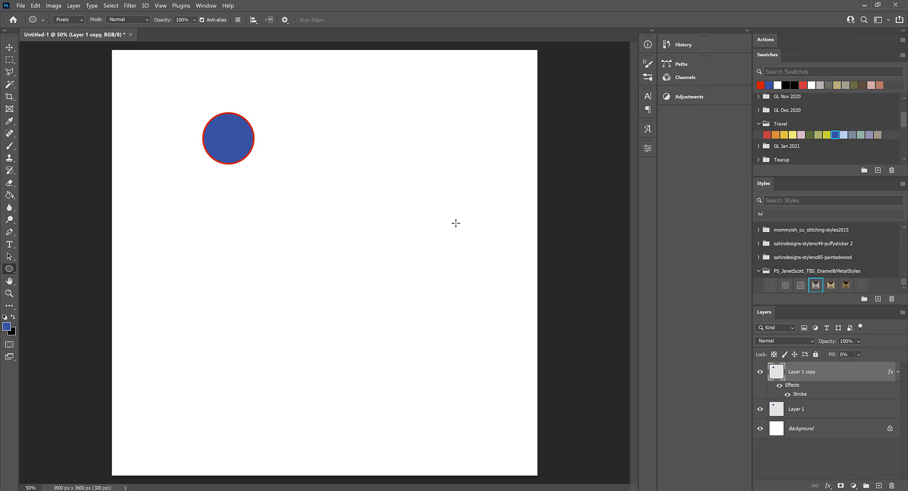
Rasterize the circle copy's layer style, try the silver metal style on it, and apply the bronze-colored metal style from the loaded set.
{"action": "right_click", "coordinate": [836, 374]}
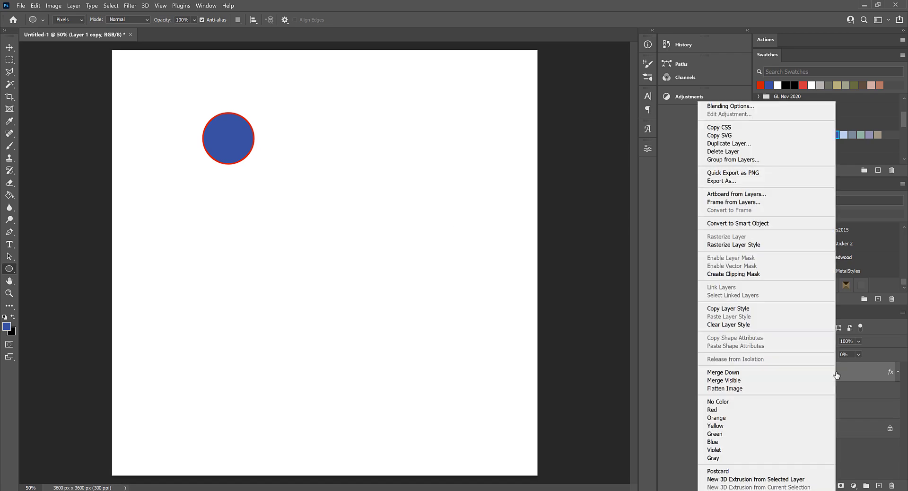
{"action": "left_click", "coordinate": [762, 245]}
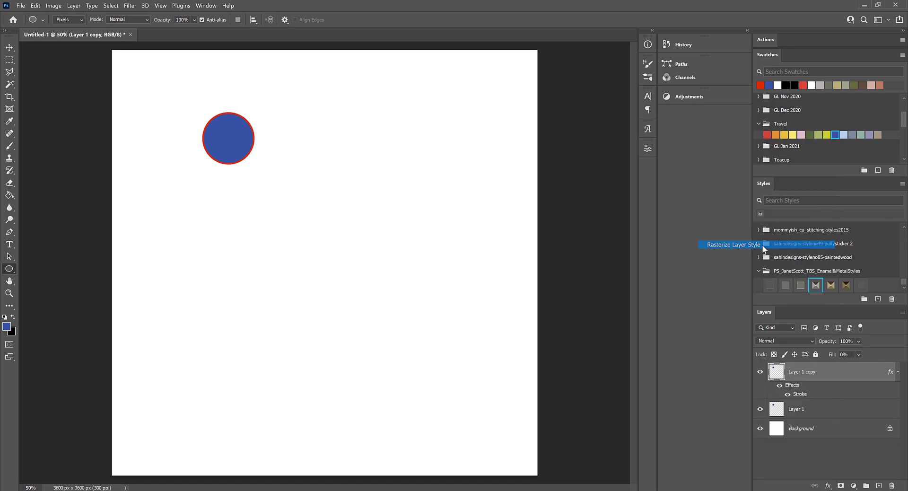
{"action": "left_click", "coordinate": [816, 286]}
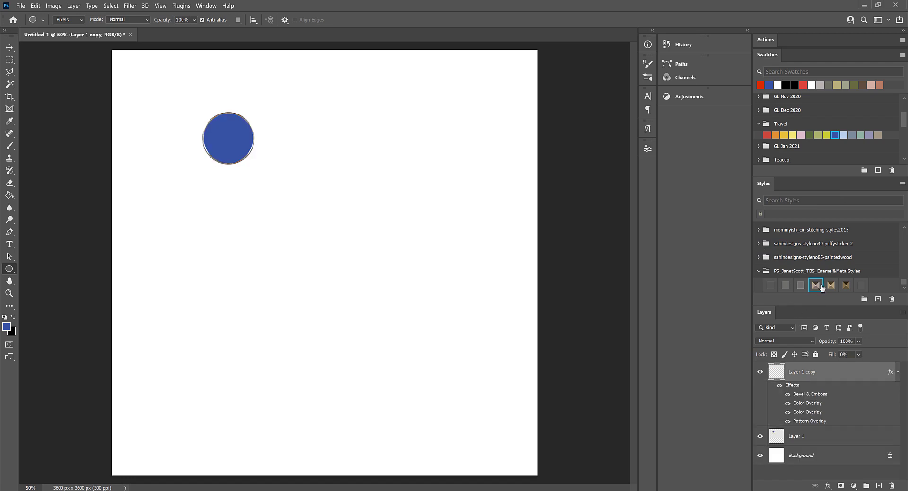
{"action": "left_click", "coordinate": [846, 285]}
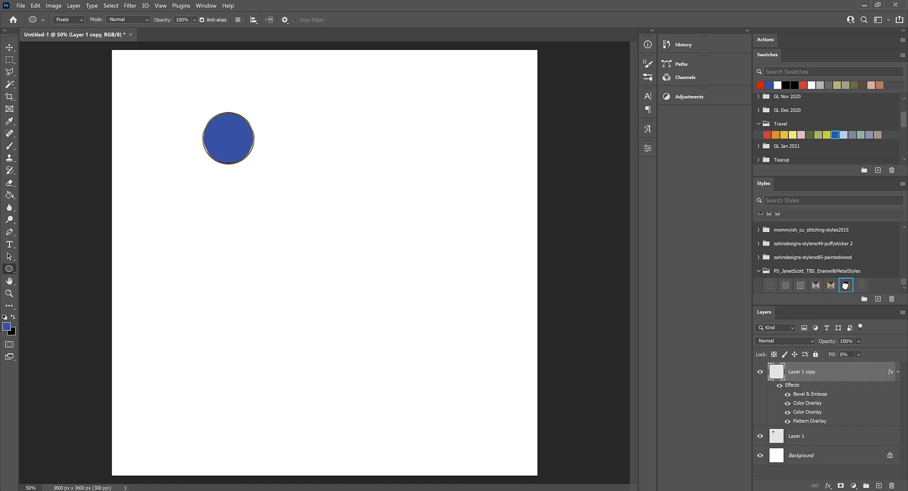
Try the first two enamel styles of the loaded set on the original circle layer and apply the third one.
{"action": "left_click", "coordinate": [800, 439]}
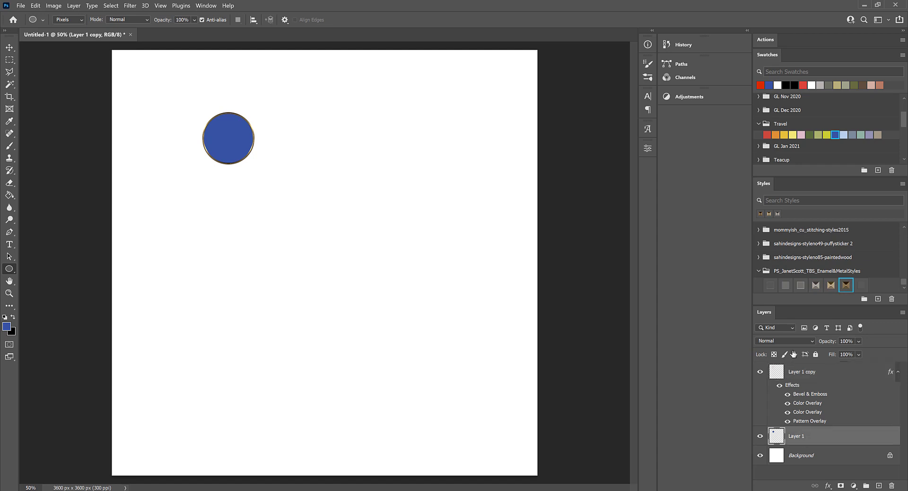
{"action": "left_click", "coordinate": [771, 285]}
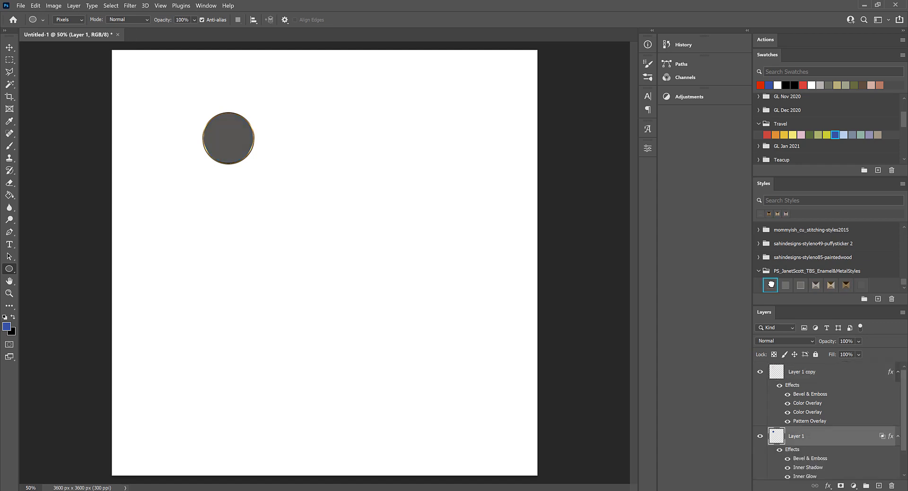
{"action": "left_click", "coordinate": [786, 285]}
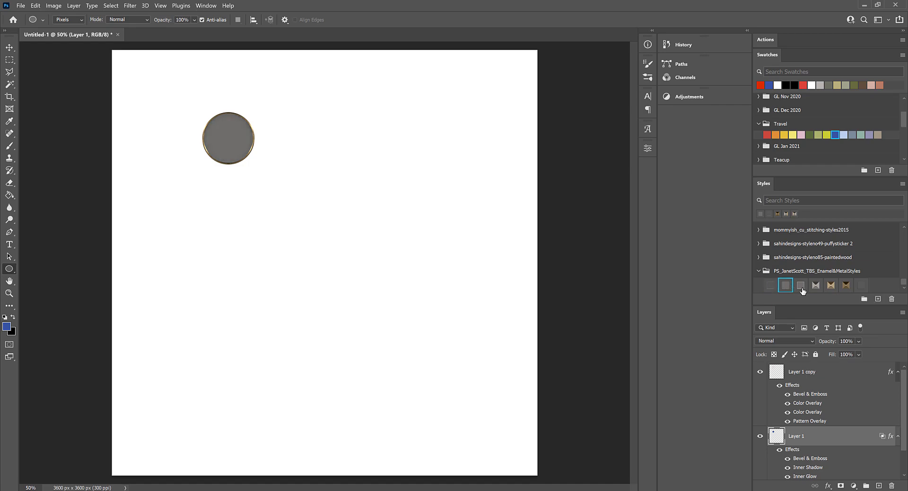
{"action": "left_click", "coordinate": [800, 285]}
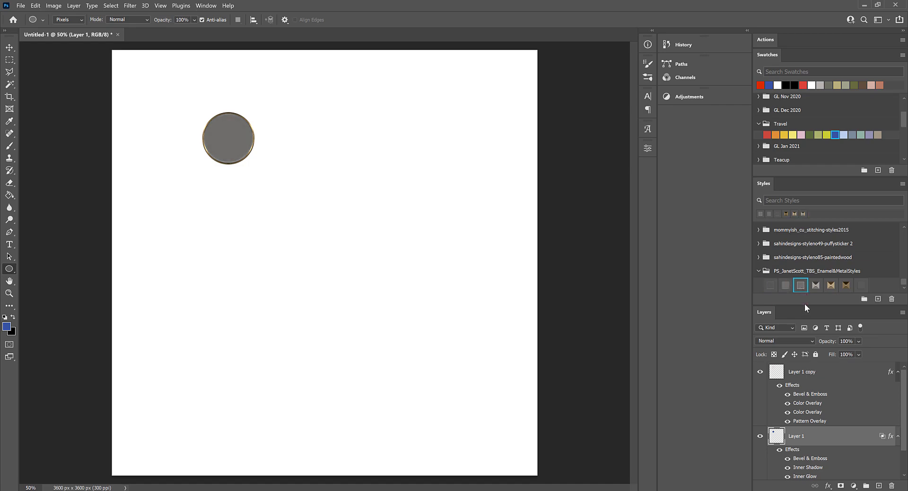
Turn off the Color Overlay in the original circle's enamel style and collapse the effects lists of both circle layers.
{"action": "double_click", "coordinate": [819, 440]}
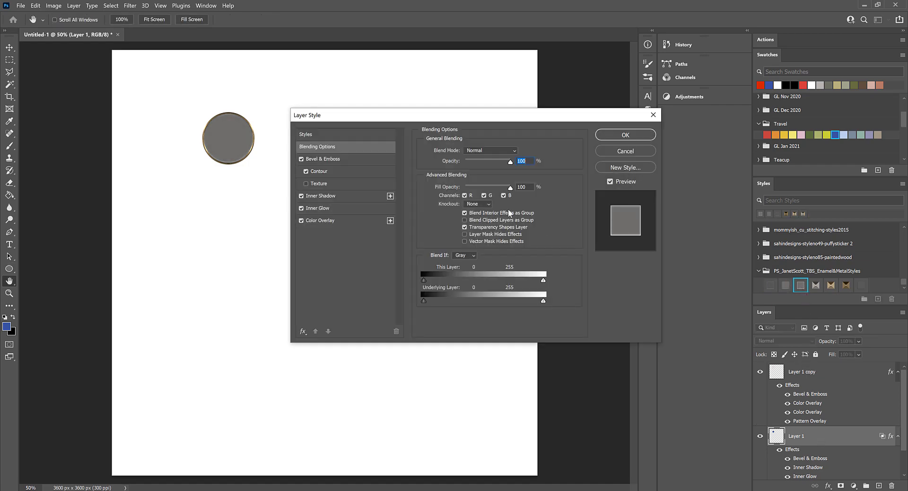
{"action": "left_click", "coordinate": [337, 221]}
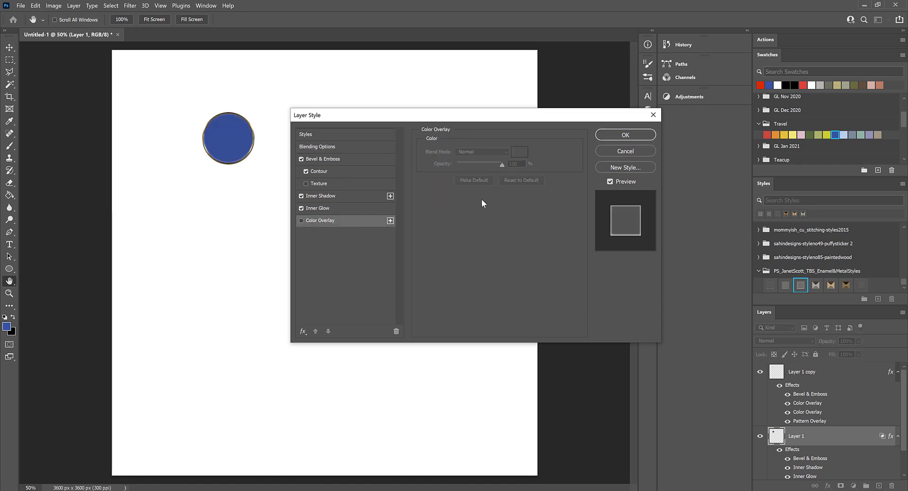
{"action": "left_click", "coordinate": [619, 134]}
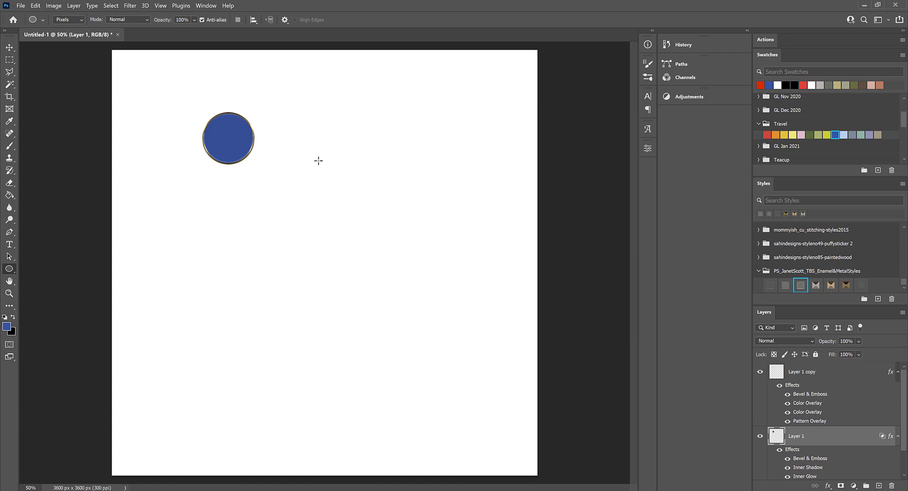
{"action": "left_click", "coordinate": [897, 436]}
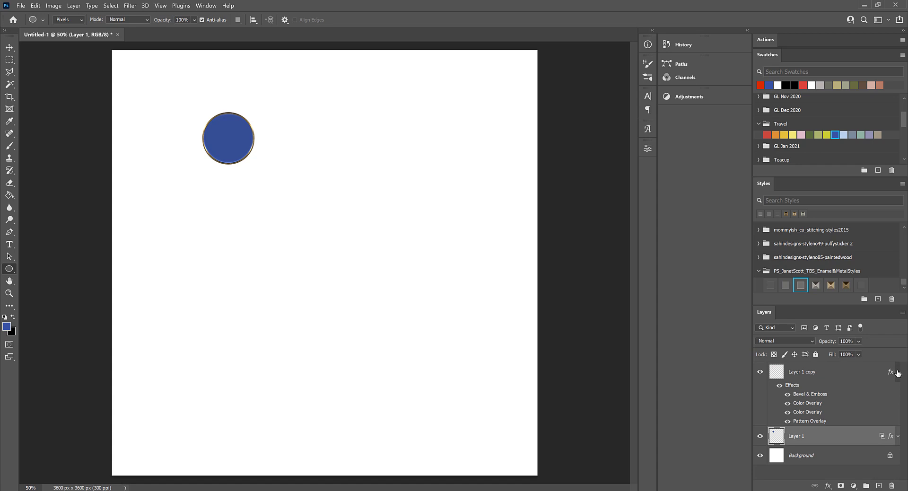
{"action": "left_click", "coordinate": [897, 371]}
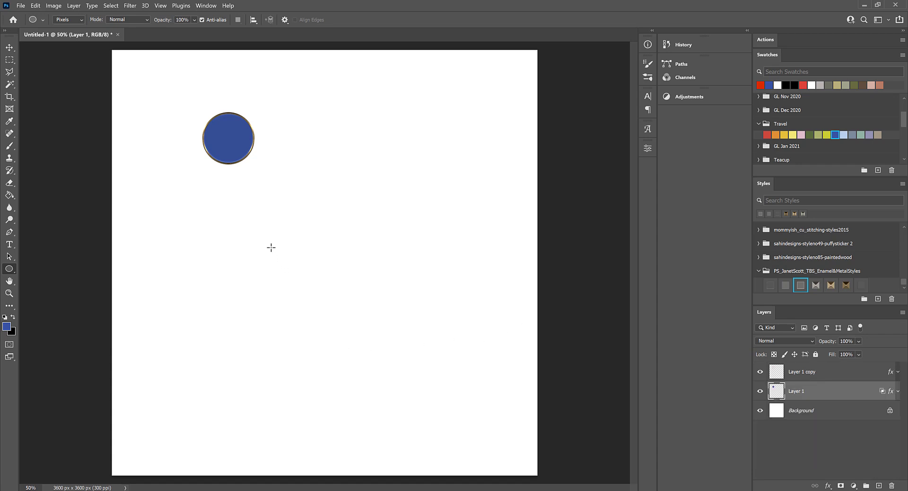
Add a text layer reading "hello" below the circle on the canvas.
{"action": "key", "text": "t"}
{"action": "left_click", "coordinate": [294, 255]}
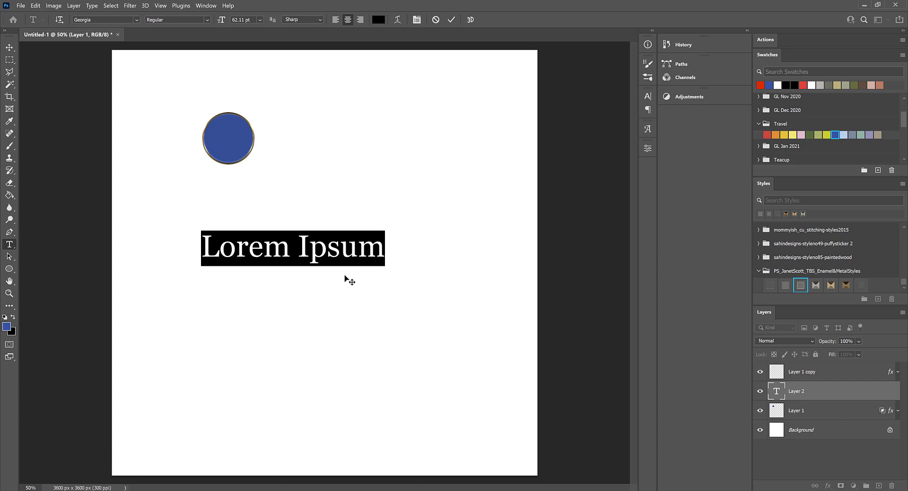
{"action": "type", "text": "hello"}
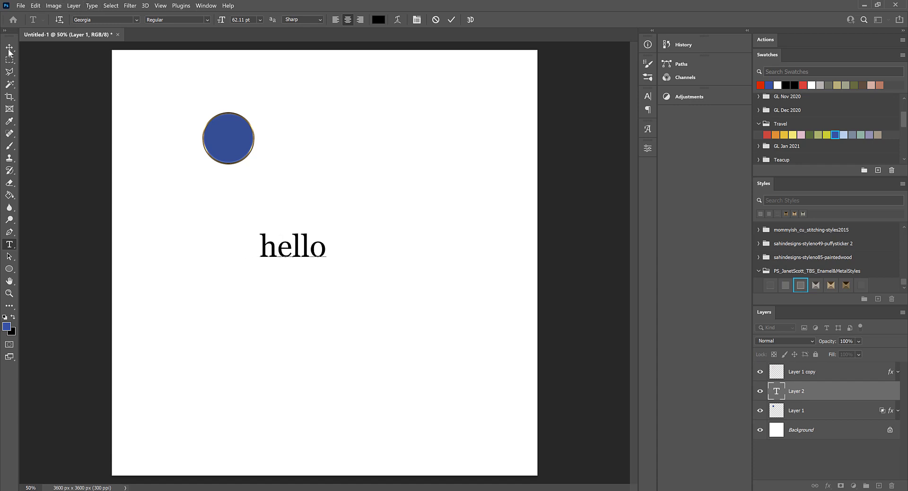
{"action": "left_click", "coordinate": [9, 50]}
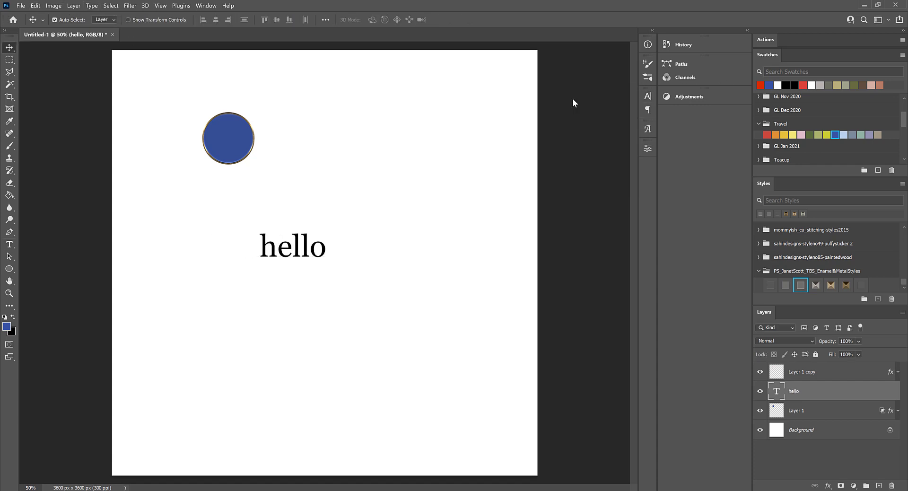
Set the hello text's font to Oswald Heavy and turn on All Caps.
{"action": "left_click", "coordinate": [644, 97]}
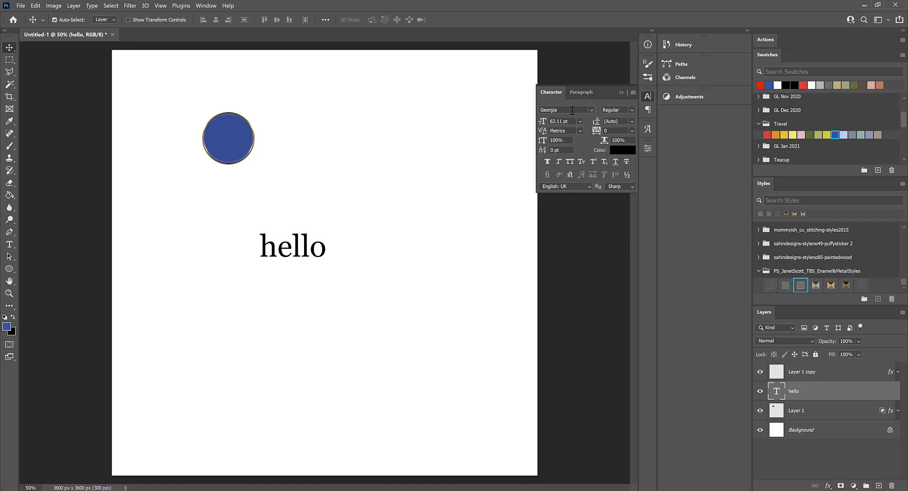
{"action": "left_click", "coordinate": [564, 110]}
{"action": "type", "text": "o"}
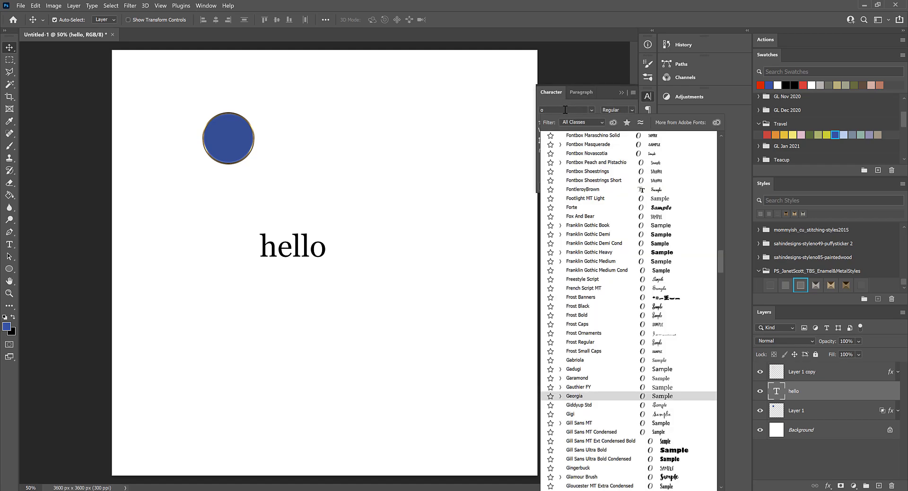
{"action": "type", "text": "swald"}
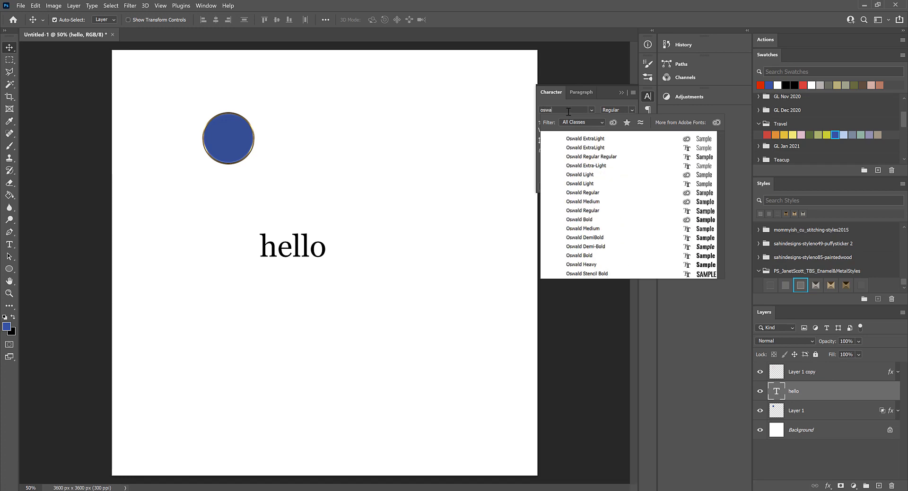
{"action": "left_click", "coordinate": [592, 265]}
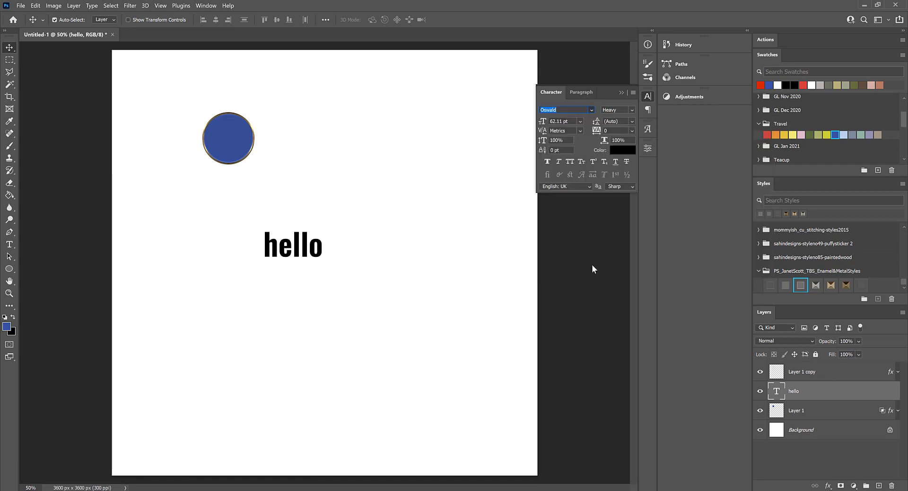
{"action": "left_click", "coordinate": [571, 161]}
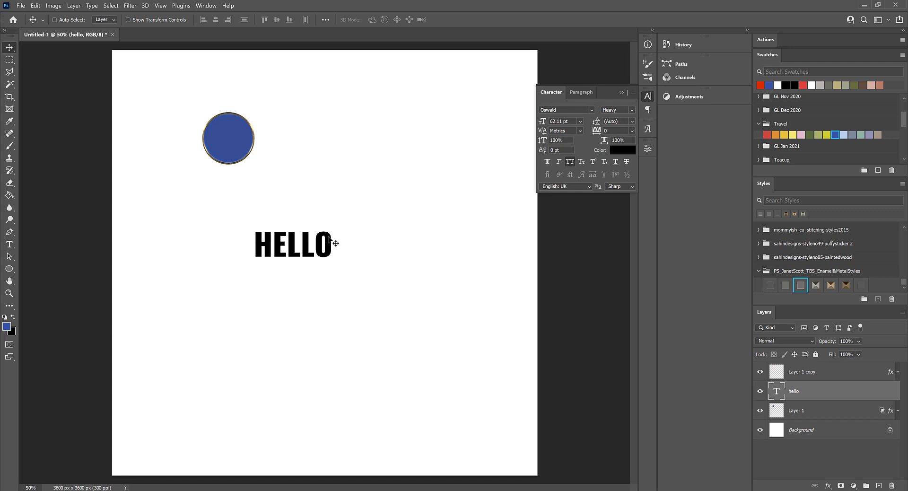
Scale the HELLO text up with Free Transform to about 164.3 pt.
{"action": "key", "text": "ctrl+t"}
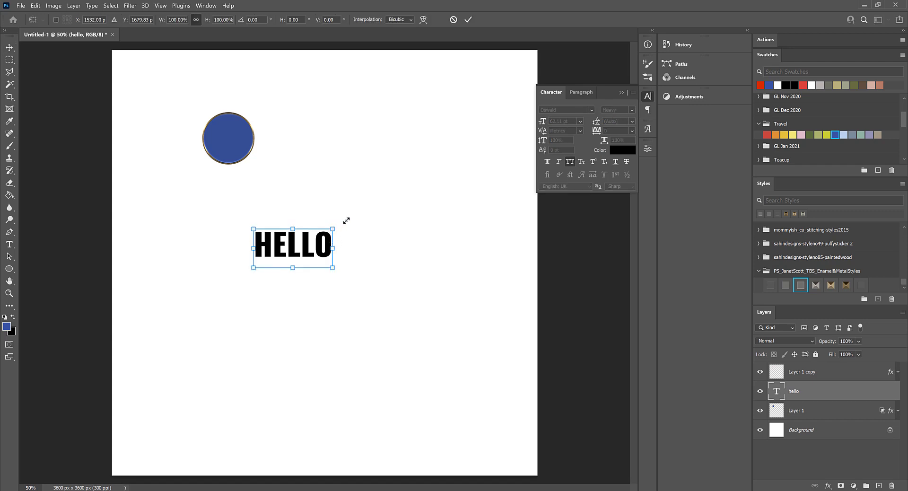
{"action": "left_click_drag", "start_coordinate": [346, 220], "coordinate": [482, 210]}
{"action": "key", "text": "Return"}
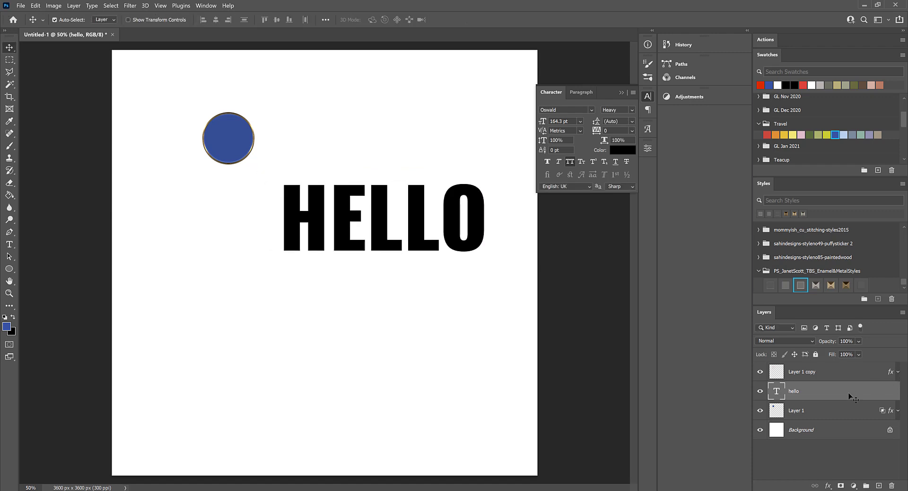
Duplicate the HELLO text layer with the original hidden, and set the copy's fill opacity to 0%.
{"action": "key", "text": "ctrl+j"}
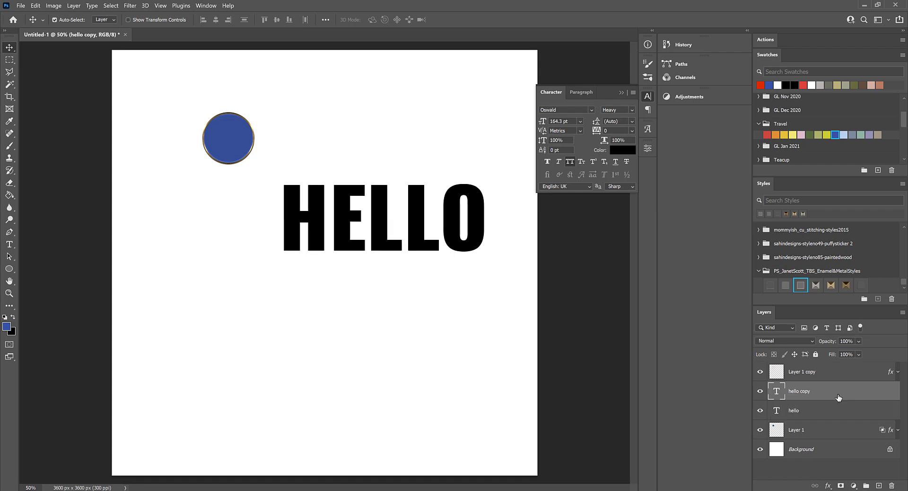
{"action": "left_click", "coordinate": [760, 410]}
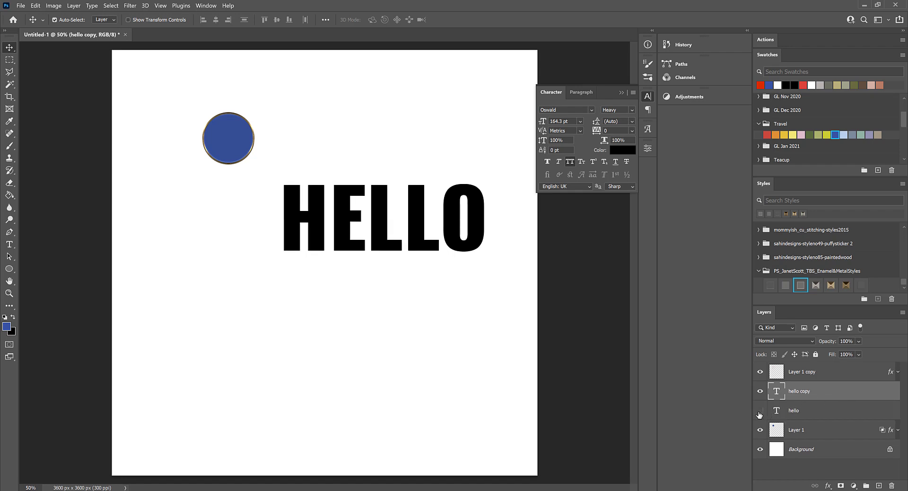
{"action": "double_click", "coordinate": [839, 397]}
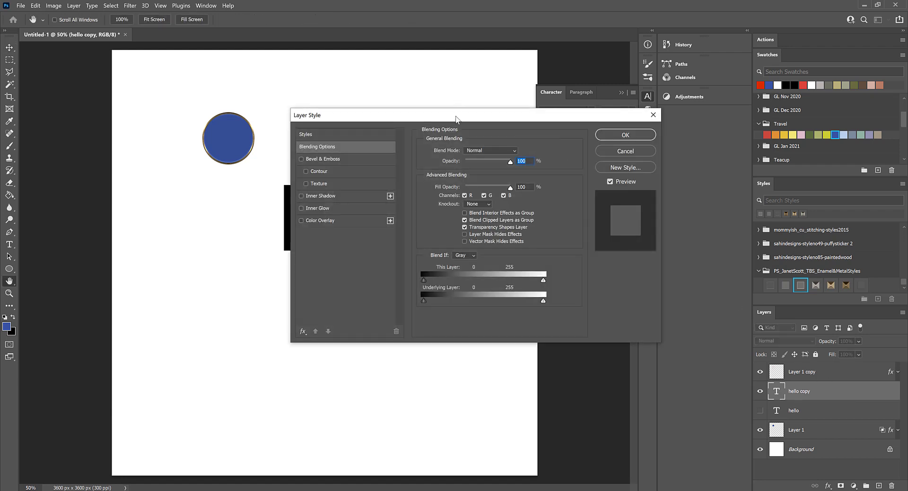
{"action": "left_click_drag", "start_coordinate": [456, 115], "coordinate": [575, 112]}
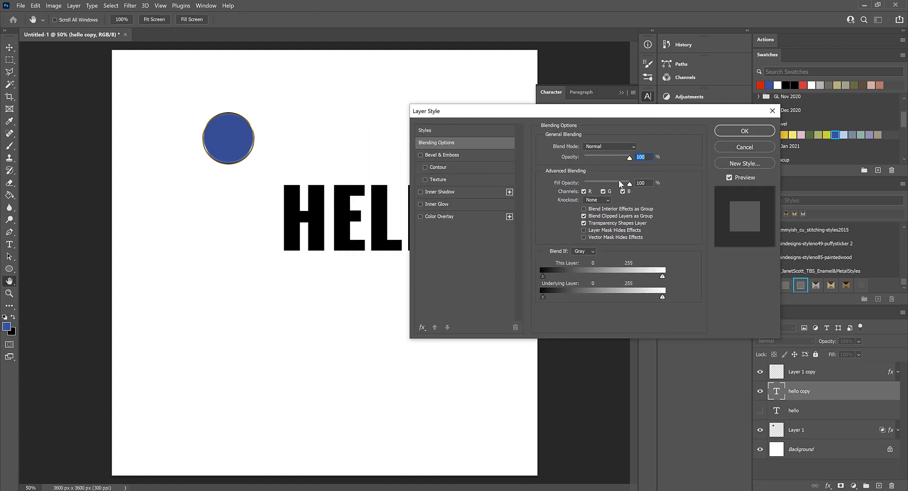
{"action": "left_click_drag", "start_coordinate": [630, 183], "coordinate": [584, 185]}
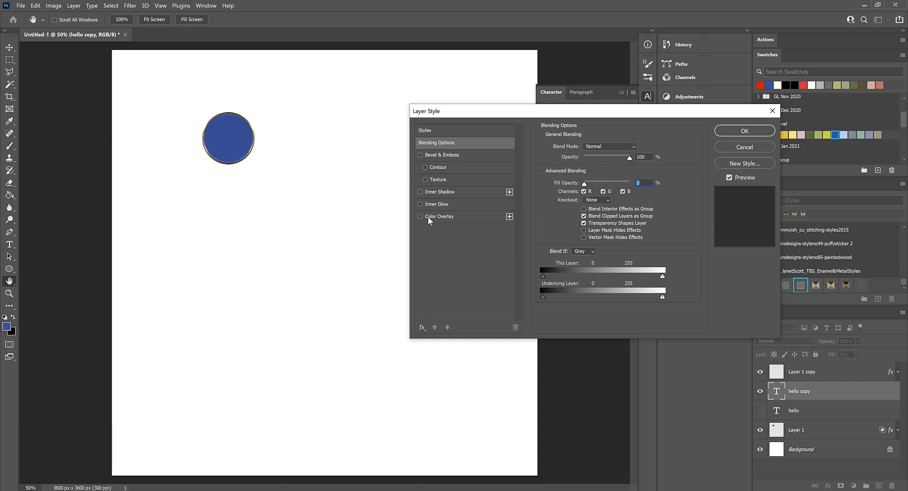
Add a Stroke effect to the HELLO text copy and set its size to 20 px.
{"action": "left_click", "coordinate": [422, 328]}
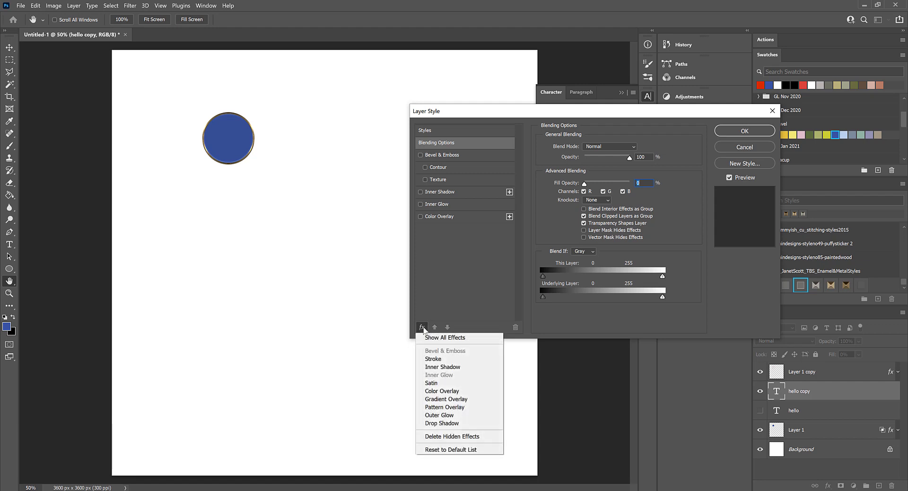
{"action": "left_click", "coordinate": [440, 358]}
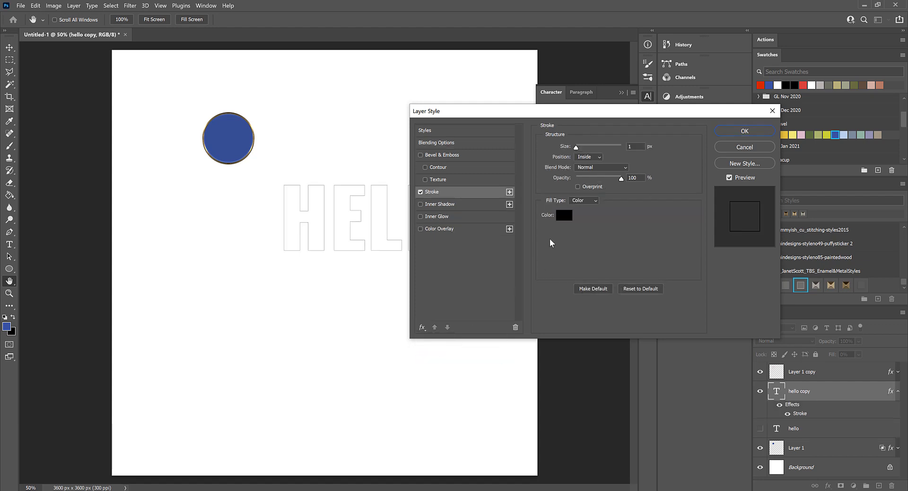
{"action": "double_click", "coordinate": [629, 147]}
{"action": "type", "text": "20"}
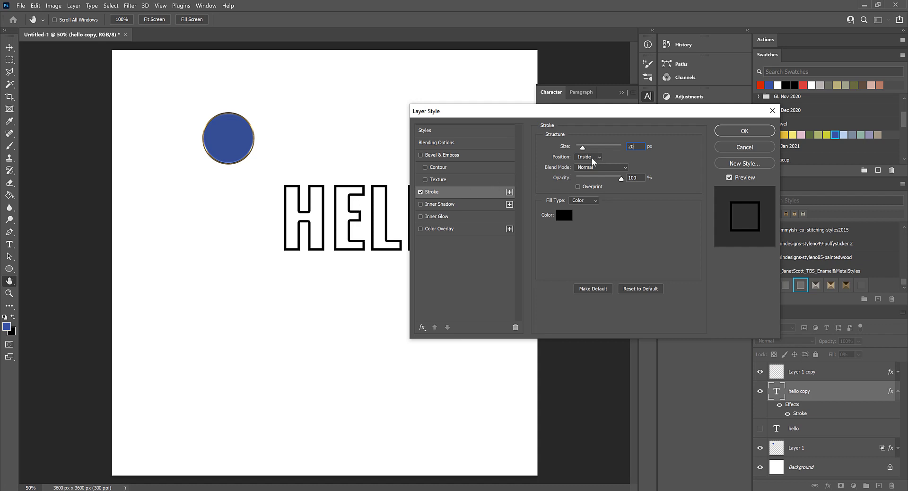
Compare the Center and Outside positions for the text copy's stroke and set the position to Center.
{"action": "left_click", "coordinate": [593, 160]}
{"action": "left_click", "coordinate": [590, 180]}
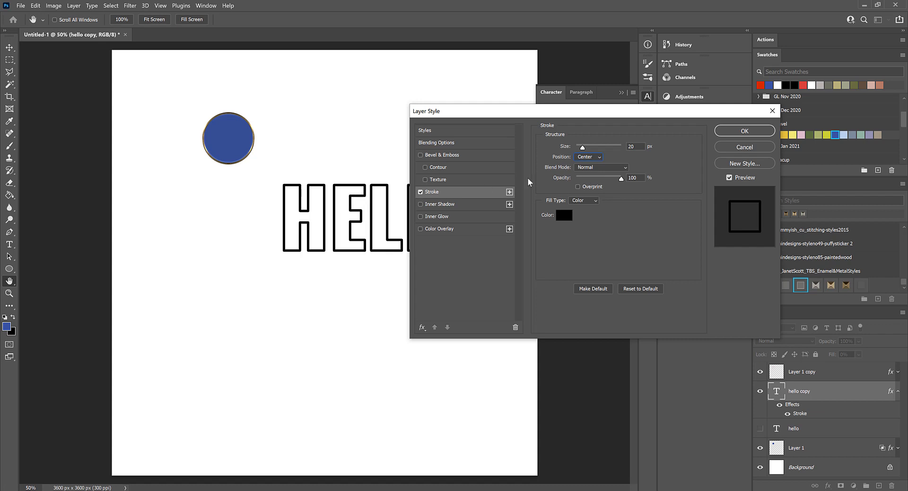
{"action": "left_click", "coordinate": [587, 157]}
{"action": "left_click", "coordinate": [586, 163]}
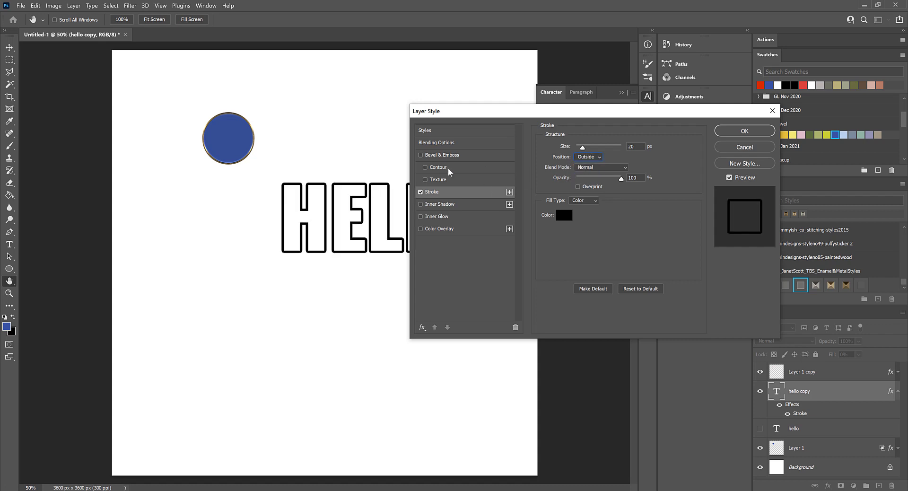
{"action": "left_click", "coordinate": [599, 157]}
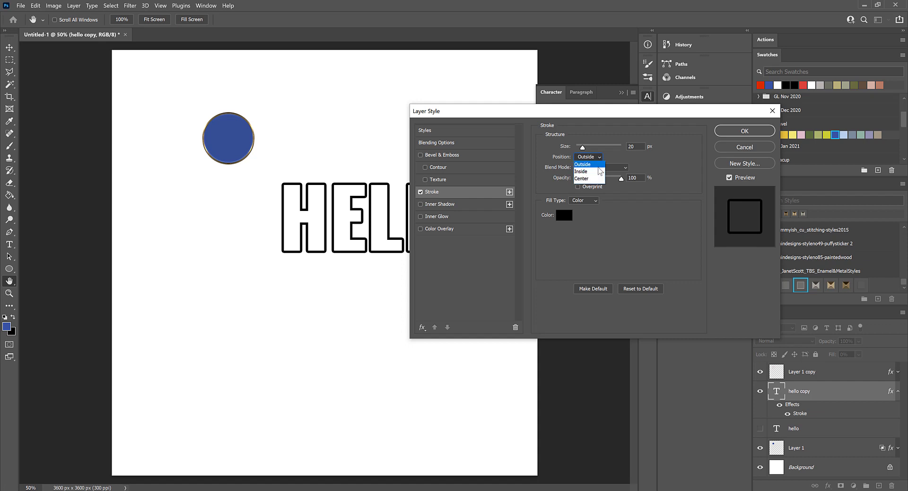
{"action": "left_click", "coordinate": [585, 179]}
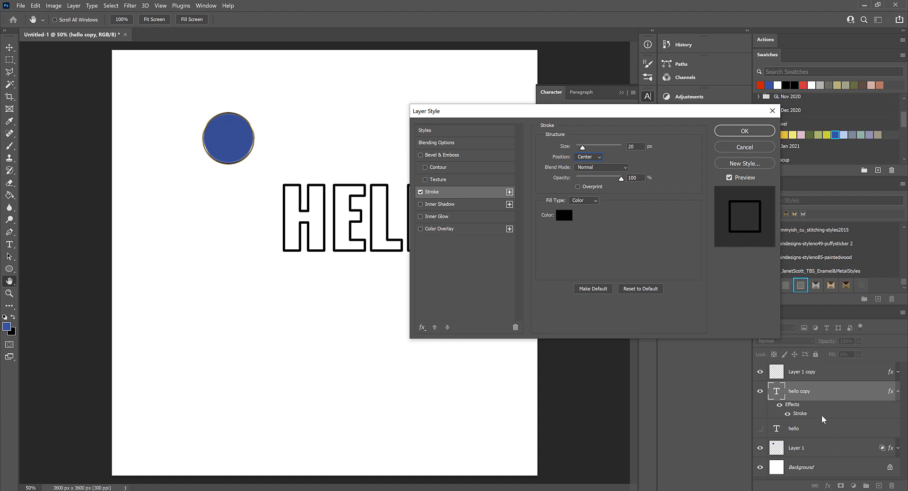
Accept the stroke settings and rasterize the layer style of the HELLO text copy.
{"action": "key", "text": "Return"}
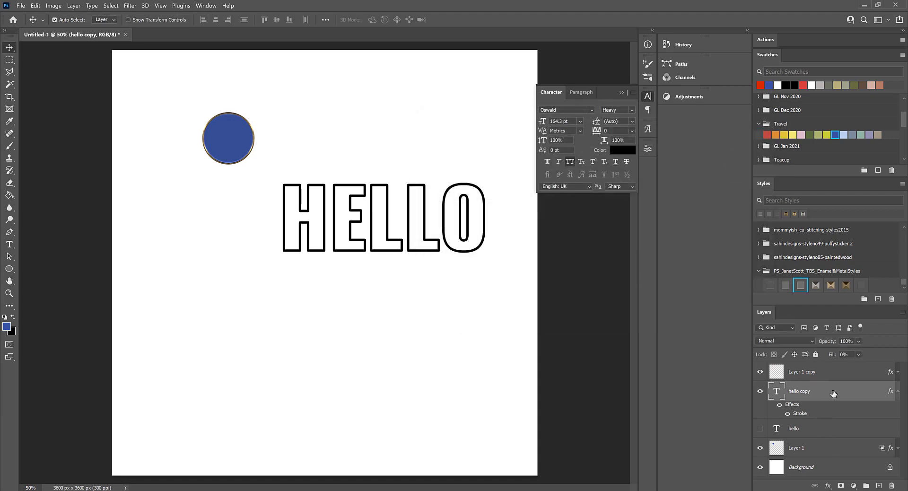
{"action": "right_click", "coordinate": [833, 394]}
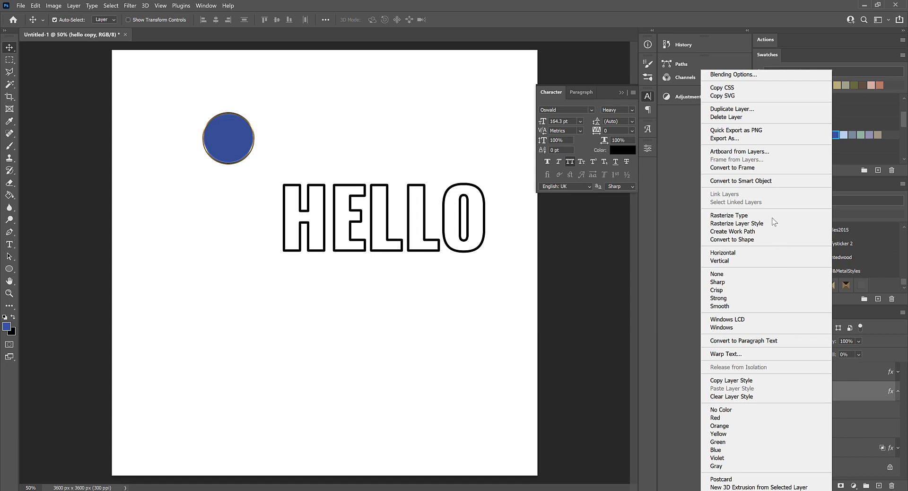
{"action": "left_click", "coordinate": [748, 225]}
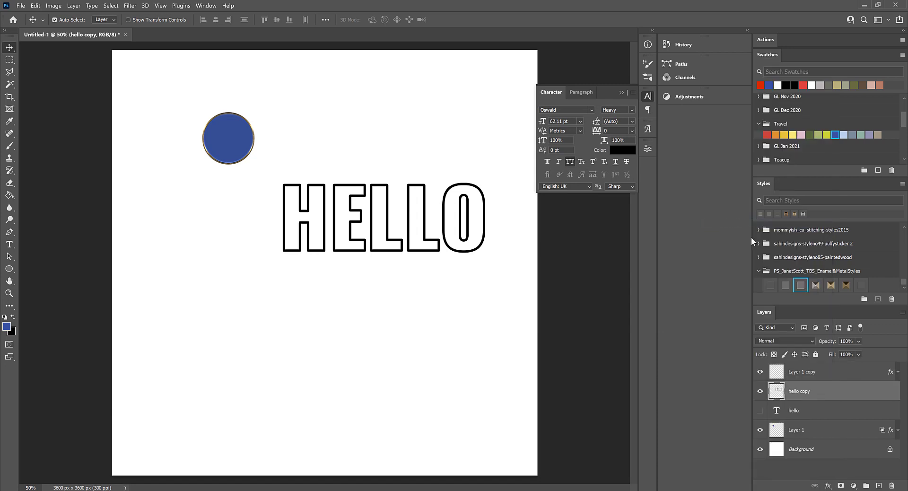
Show the original HELLO text layer and apply the silver metal style from the PS_JanetScott_TBS_Enamel&MetalStyles set to the rasterized copy.
{"action": "left_click", "coordinate": [761, 411]}
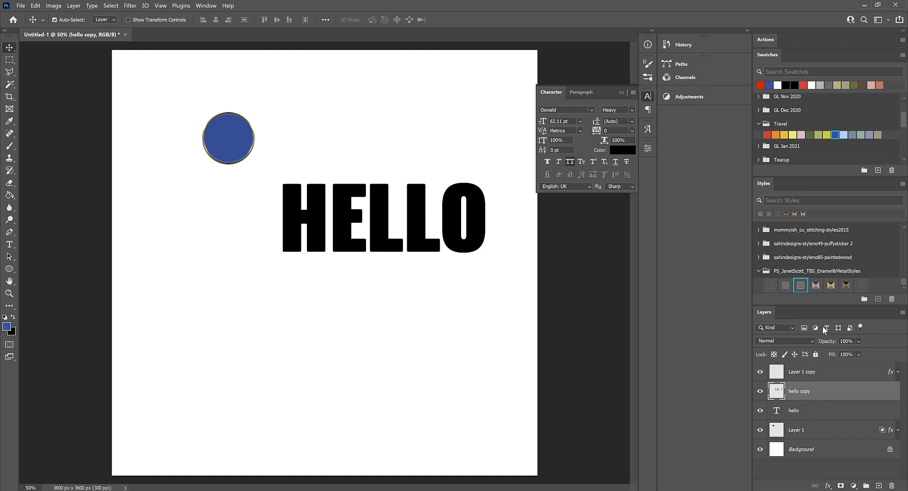
{"action": "left_click", "coordinate": [815, 284]}
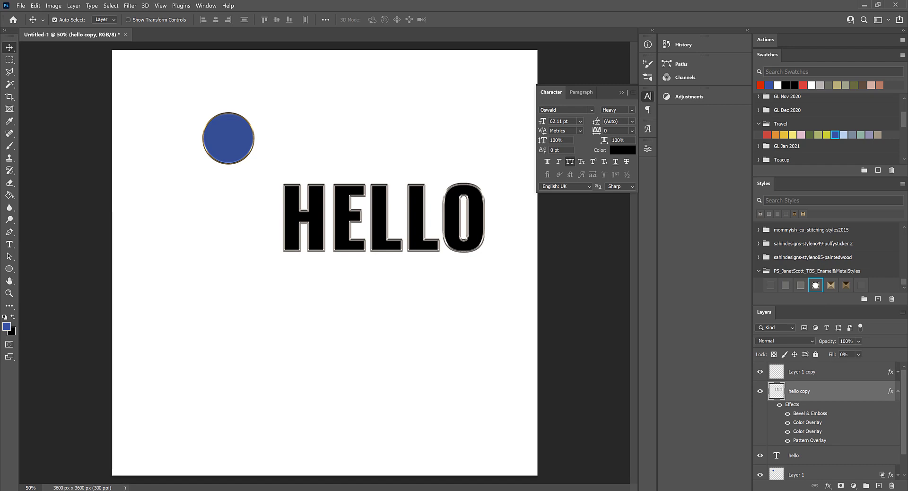
Change the original HELLO text layer's color to the light pink swatch (edbccc) from the Travel group.
{"action": "left_click", "coordinate": [813, 456]}
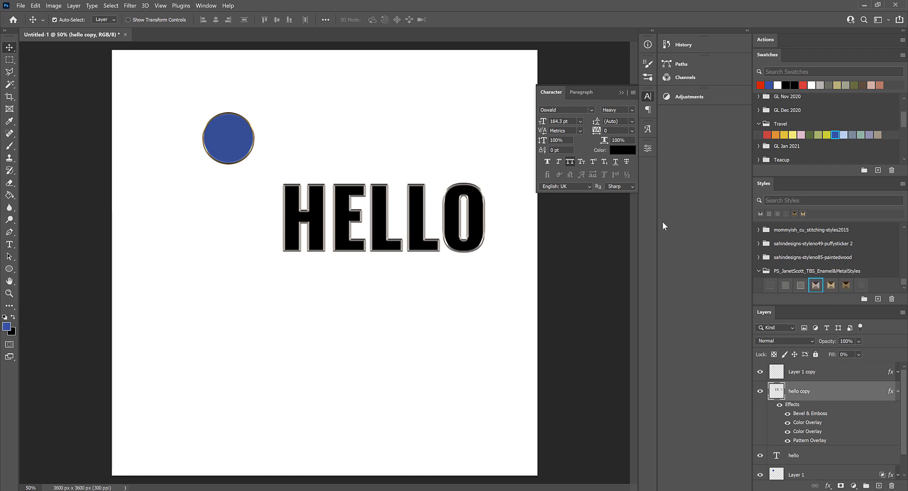
{"action": "left_click", "coordinate": [630, 150]}
{"action": "left_click", "coordinate": [801, 135]}
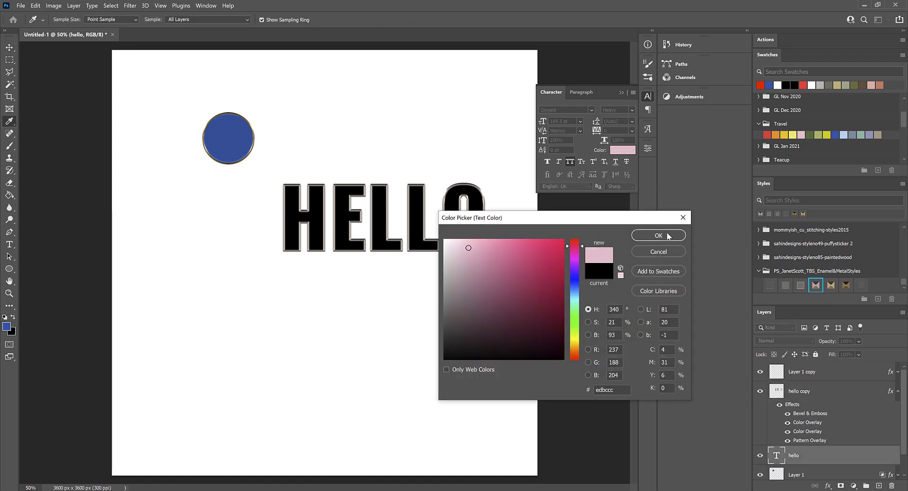
{"action": "left_click", "coordinate": [658, 235]}
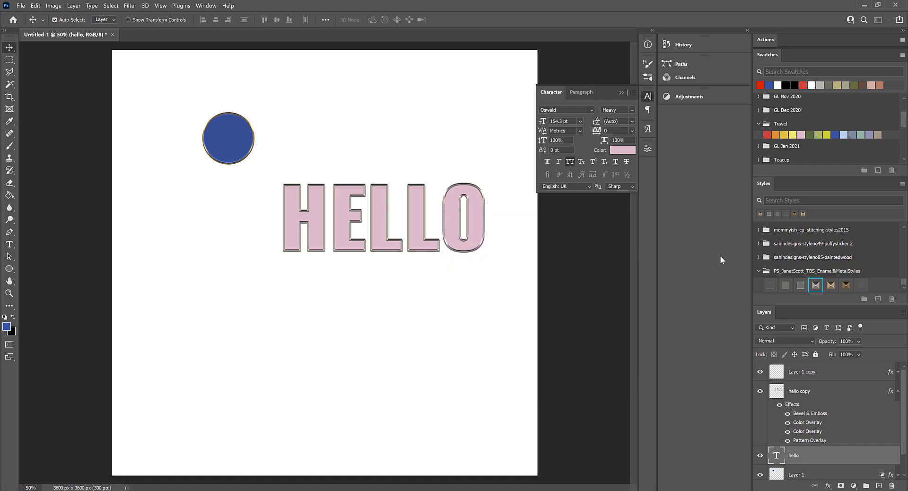
Apply the second style of the Enamel&MetalStyles set to the original HELLO text layer and hide its Color Overlay effect.
{"action": "left_click", "coordinate": [786, 285]}
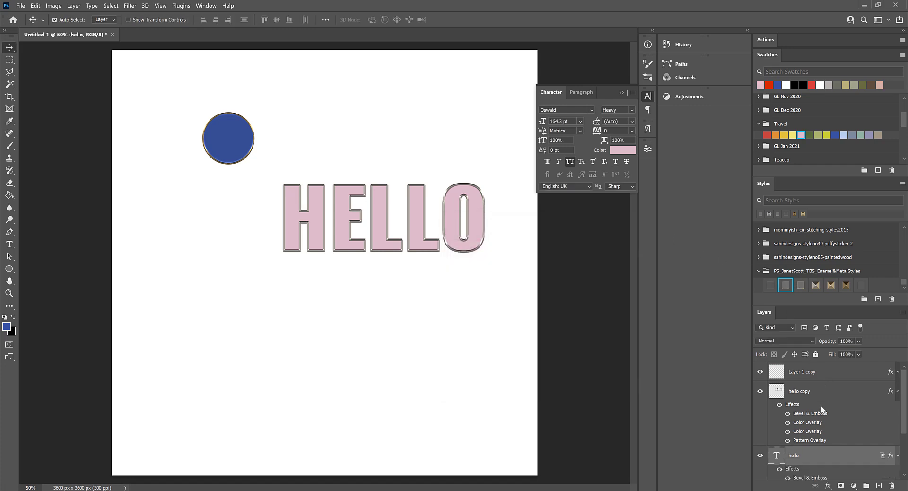
{"action": "scroll", "coordinate": [821, 404], "scroll_direction": "down", "scroll_amount": 3}
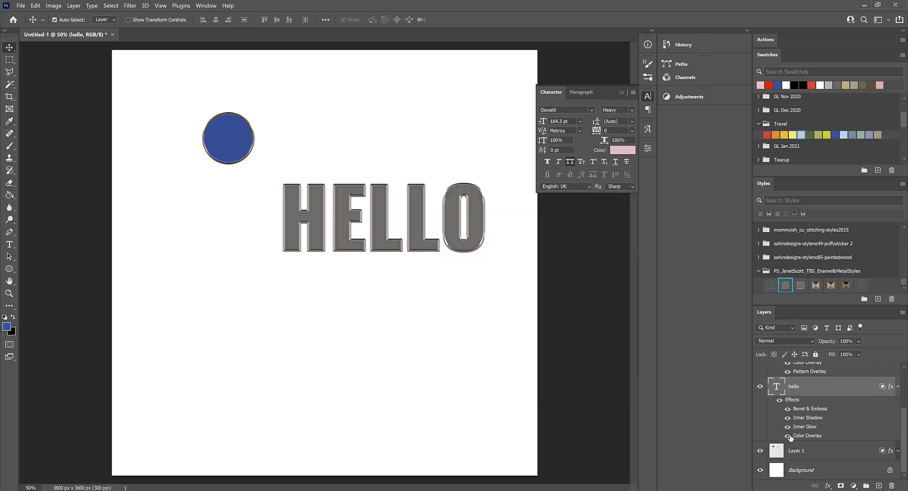
{"action": "left_click", "coordinate": [788, 436]}
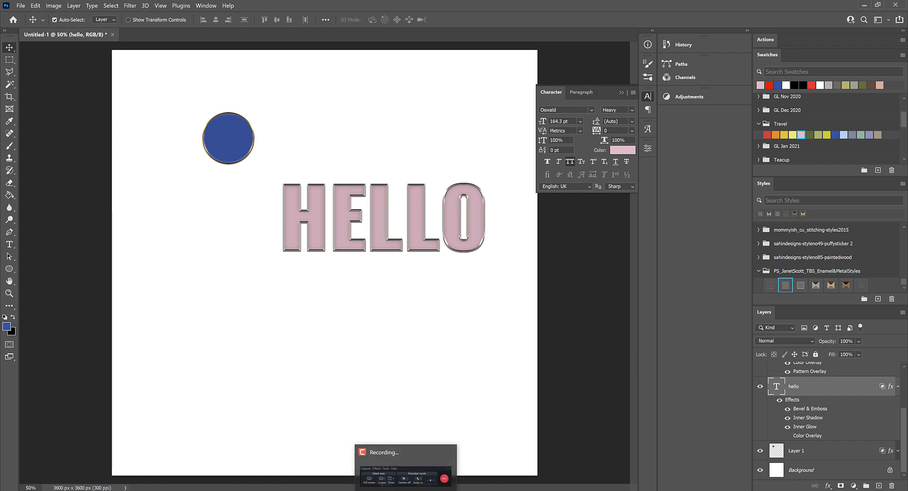
{"action": "left_click", "coordinate": [420, 487]}
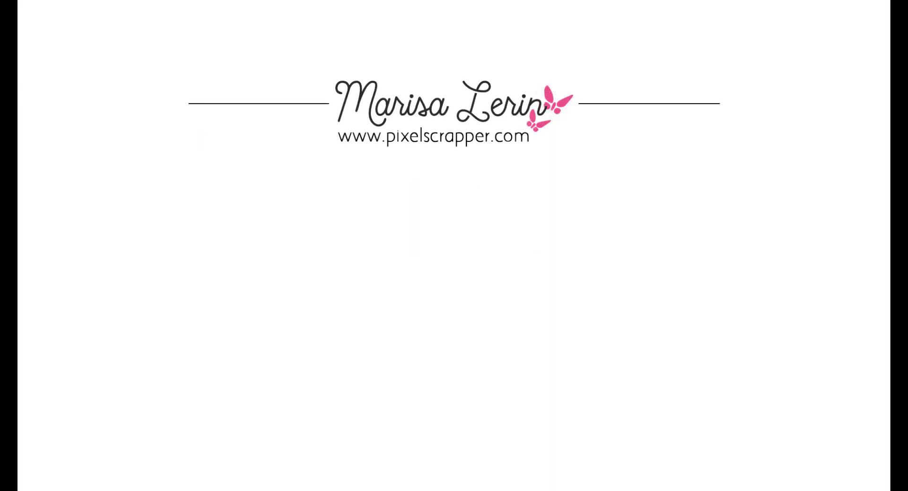